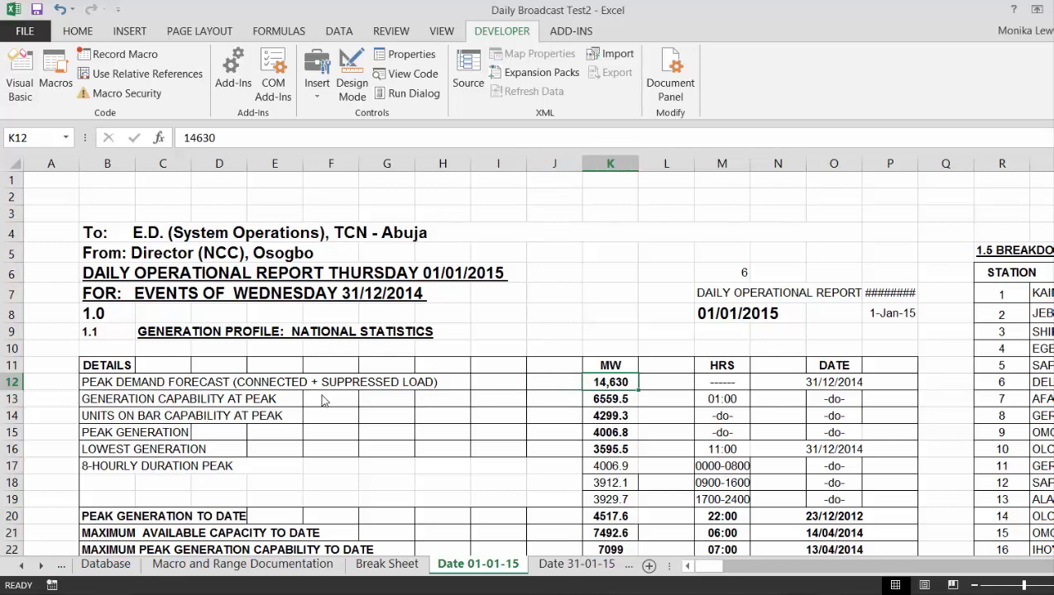
Examine row 12 of the Date 01-01-15 sheet, from the peak demand forecast label across to the station generation table.
{"action": "key", "text": "Right"}
{"action": "key", "text": "Right"}
{"action": "key", "text": "Right"}
{"action": "key", "text": "Right"}
{"action": "key", "text": "Right"}
{"action": "key", "text": "Right"}
{"action": "key", "text": "Right"}
{"action": "key", "text": "Right"}
{"action": "key", "text": "Right"}
{"action": "key", "text": "Right"}
{"action": "key", "text": "Right"}
{"action": "key", "text": "Right"}
{"action": "key", "text": "Right"}
{"action": "key", "text": "Left"}
{"action": "key", "text": "Left"}
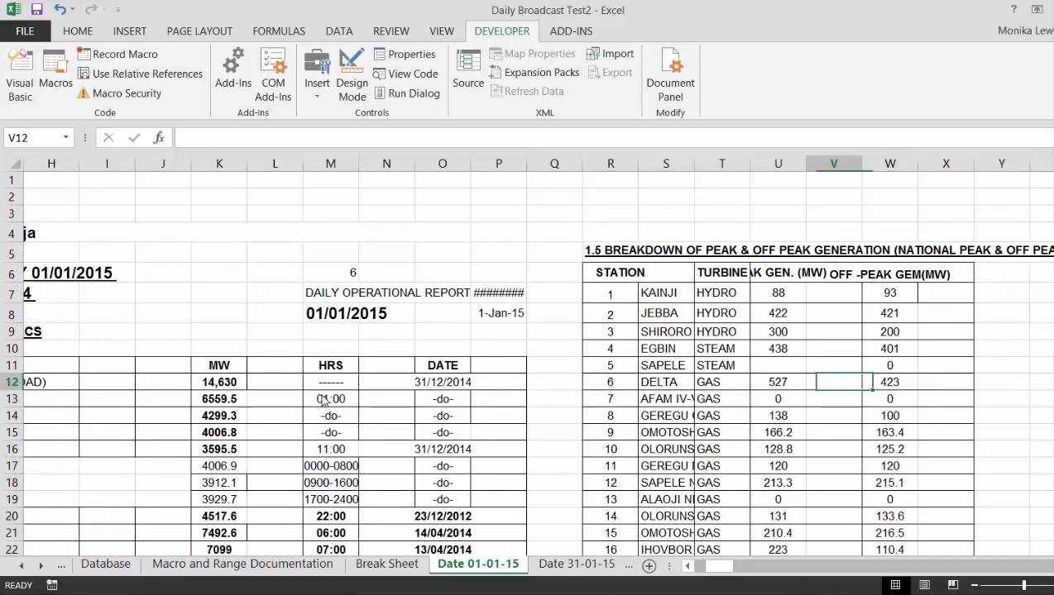
{"action": "key", "text": "Left"}
{"action": "key", "text": "Left"}
{"action": "key", "text": "Left"}
{"action": "key", "text": "Home"}
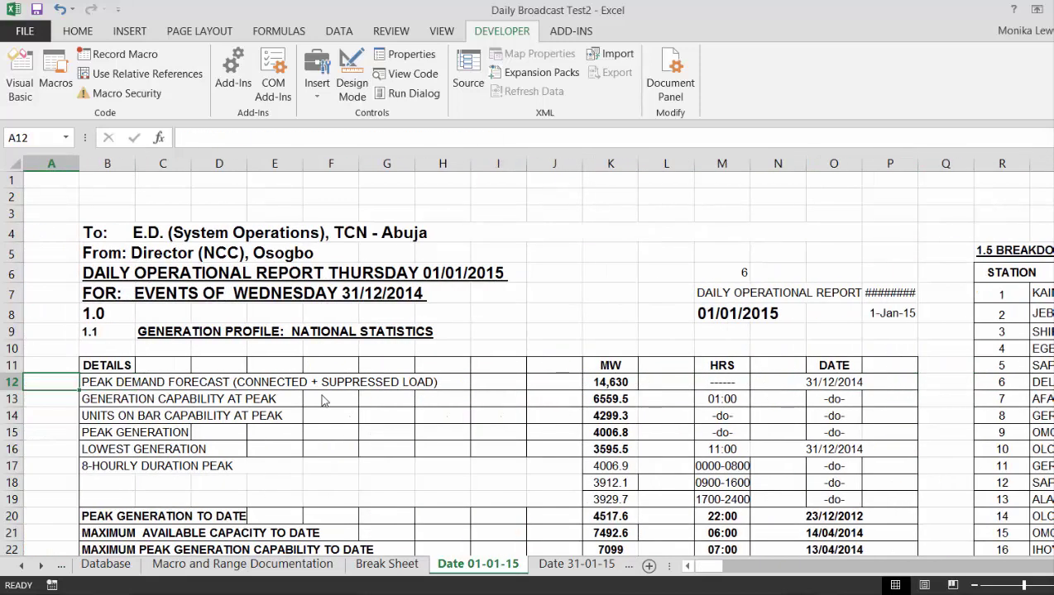
{"action": "key", "text": "Right"}
{"action": "key", "text": "Right"}
{"action": "key", "text": "Right"}
{"action": "key", "text": "Right"}
{"action": "key", "text": "Right"}
{"action": "key", "text": "Right"}
{"action": "key", "text": "Right"}
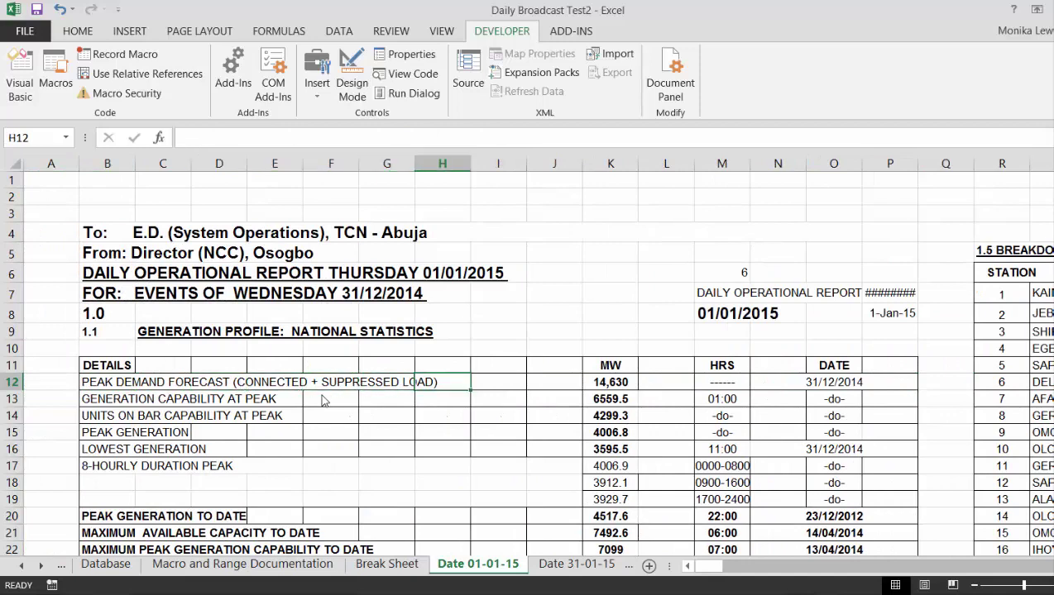
{"action": "key", "text": "Right"}
{"action": "key", "text": "Right"}
{"action": "key", "text": "Right"}
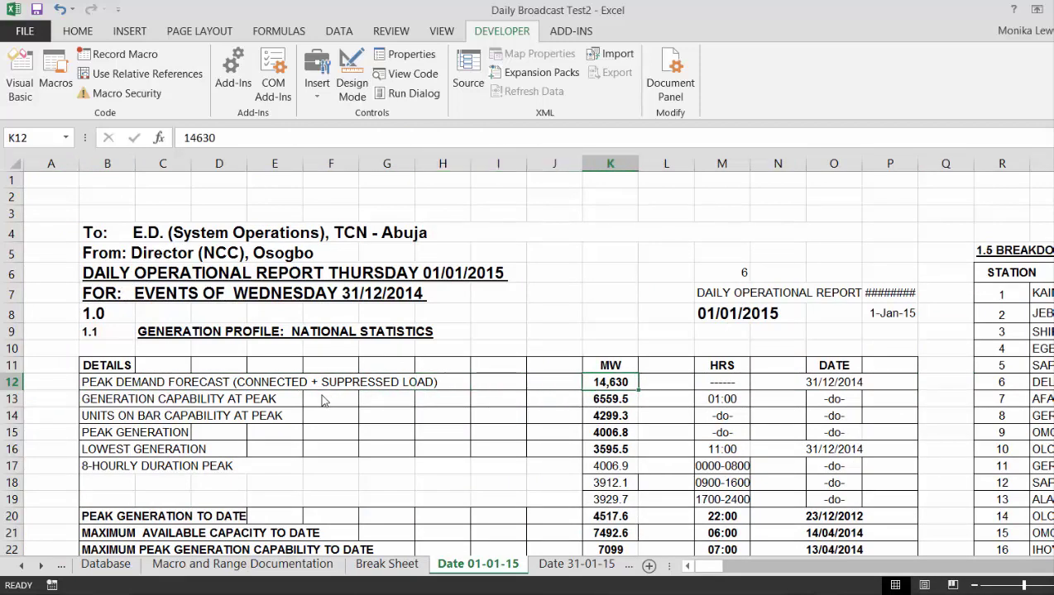
In cell D11 of the Database sheet, enter a direct link to cell K12 of the Date 01-01-15 sheet.
{"action": "key", "text": "ctrl+Page_Up"}
{"action": "key", "text": "ctrl+Page_Up"}
{"action": "key", "text": "ctrl+Page_Up"}
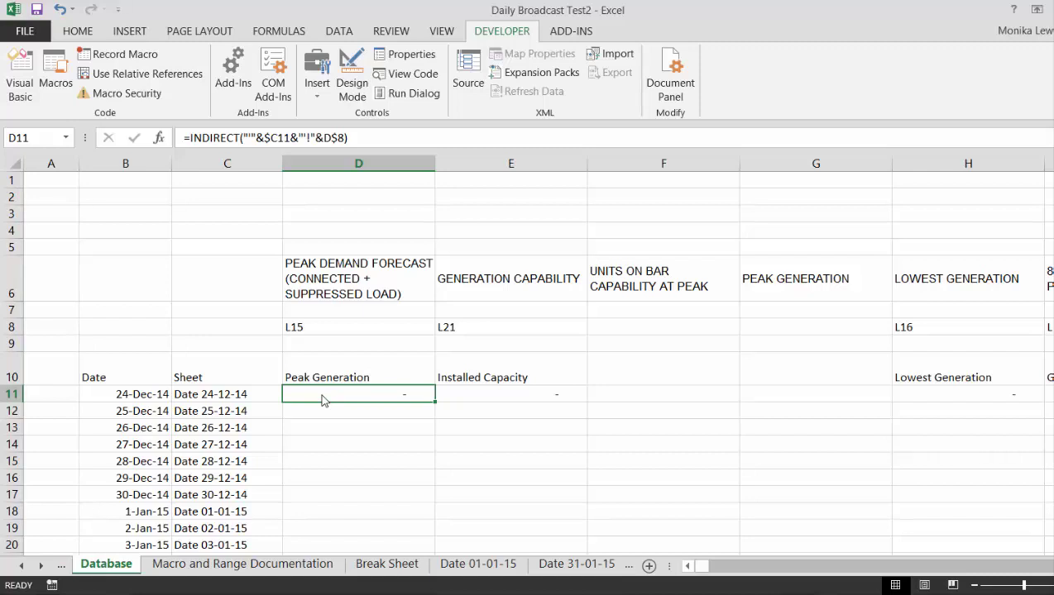
{"action": "key", "text": "Left"}
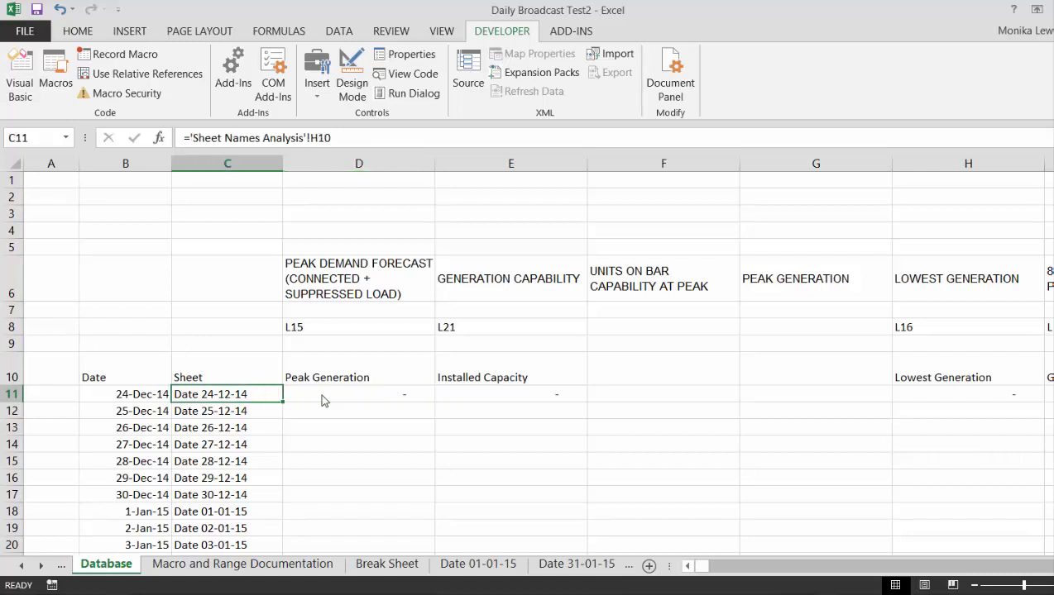
{"action": "key", "text": "Right"}
{"action": "key", "text": "F2"}
{"action": "key", "text": "Escape"}
{"action": "type", "text": "="}
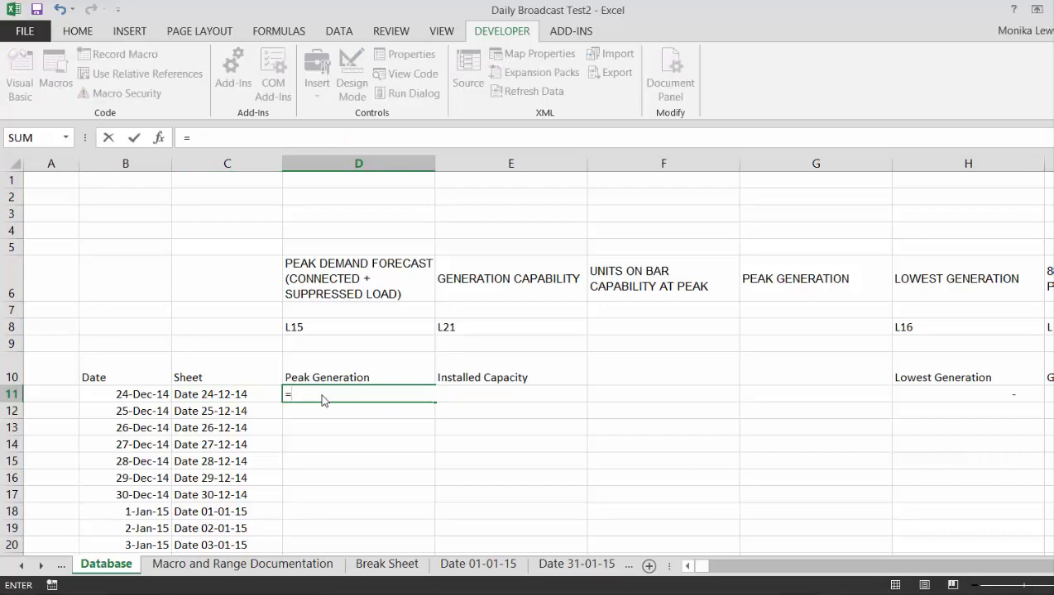
{"action": "key", "text": "ctrl+Page_Down"}
{"action": "key", "text": "ctrl+Page_Down"}
{"action": "key", "text": "ctrl+Page_Down"}
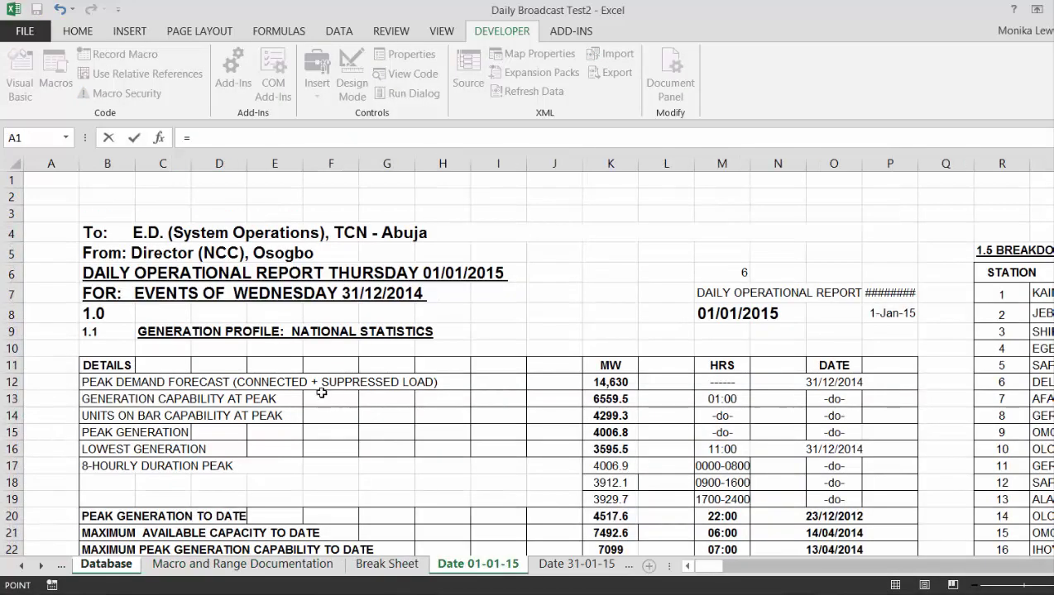
{"action": "left_click", "coordinate": [612, 383]}
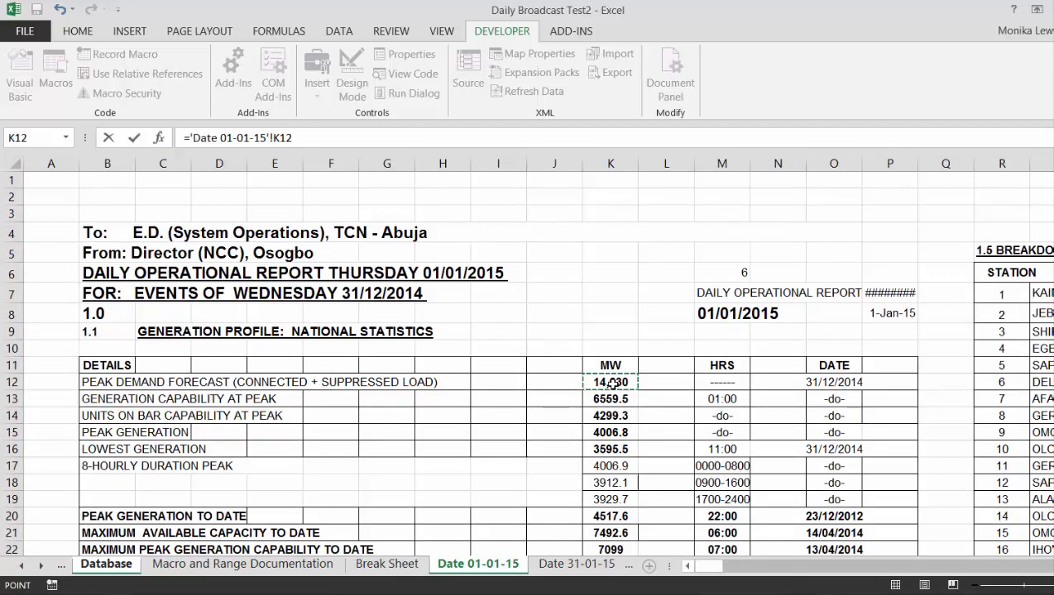
{"action": "key", "text": "Return"}
{"action": "key", "text": "Up"}
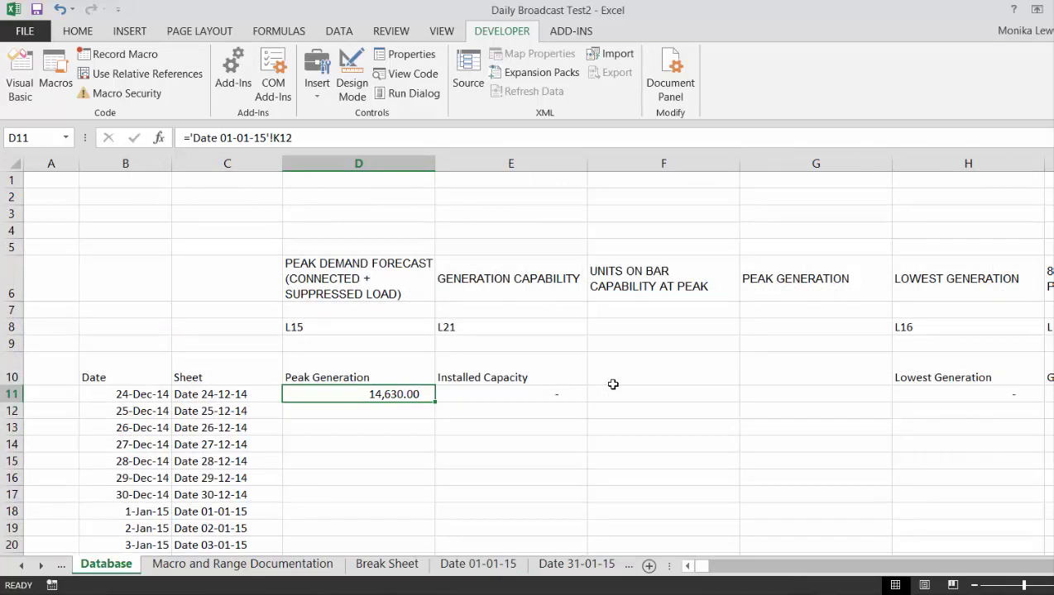
{"action": "key", "text": "Down"}
{"action": "key", "text": "Left"}
{"action": "key", "text": "Up"}
{"action": "key", "text": "Right"}
{"action": "key", "text": "Right"}
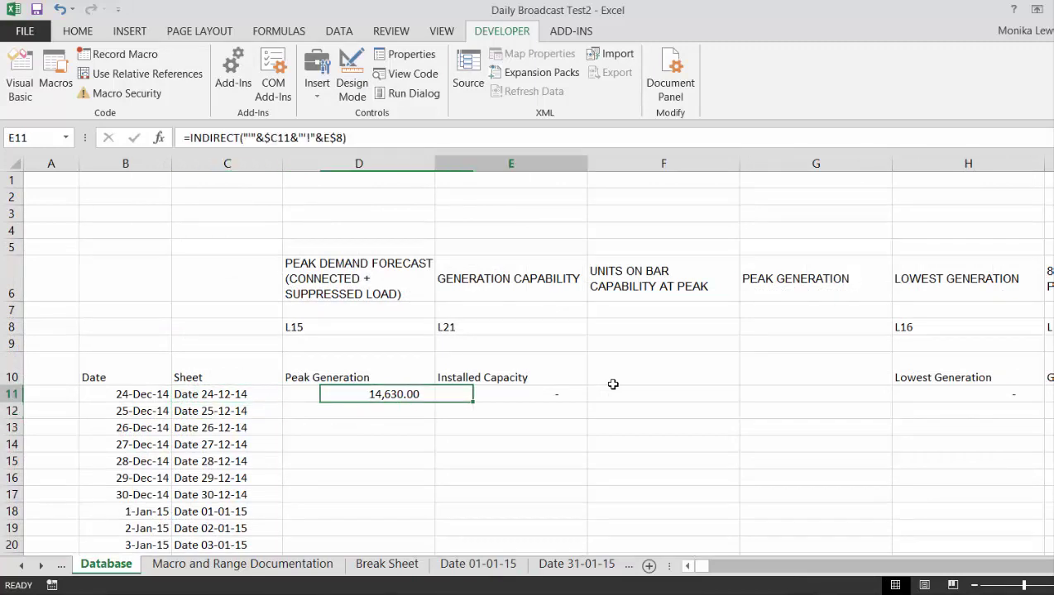
{"action": "key", "text": "Left"}
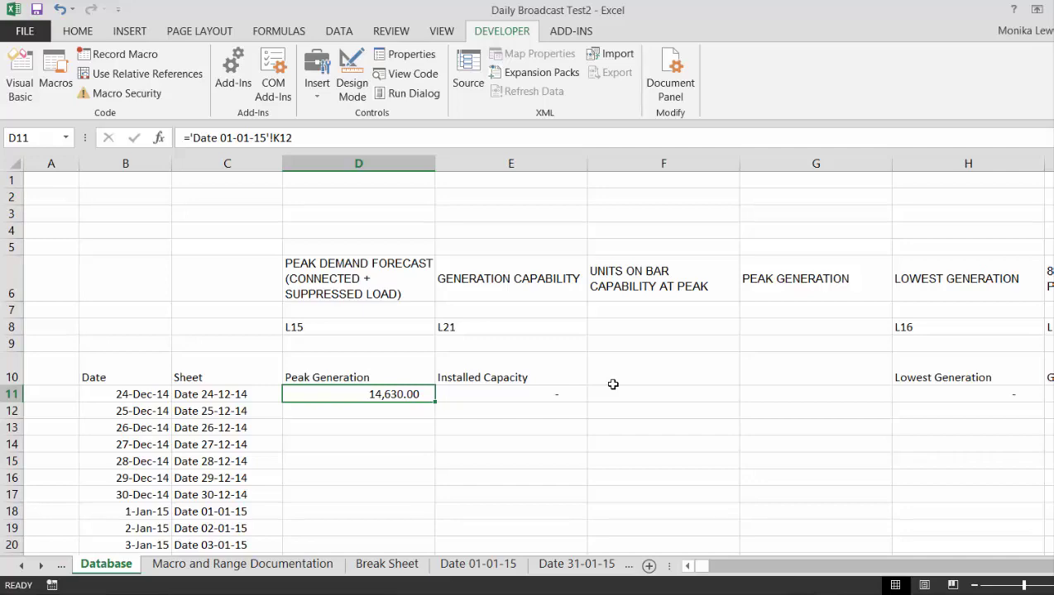
Link cell D12 of the Database sheet directly to the peak demand forecast in K11 of the Date 31-01-15 sheet.
{"action": "key", "text": "Down"}
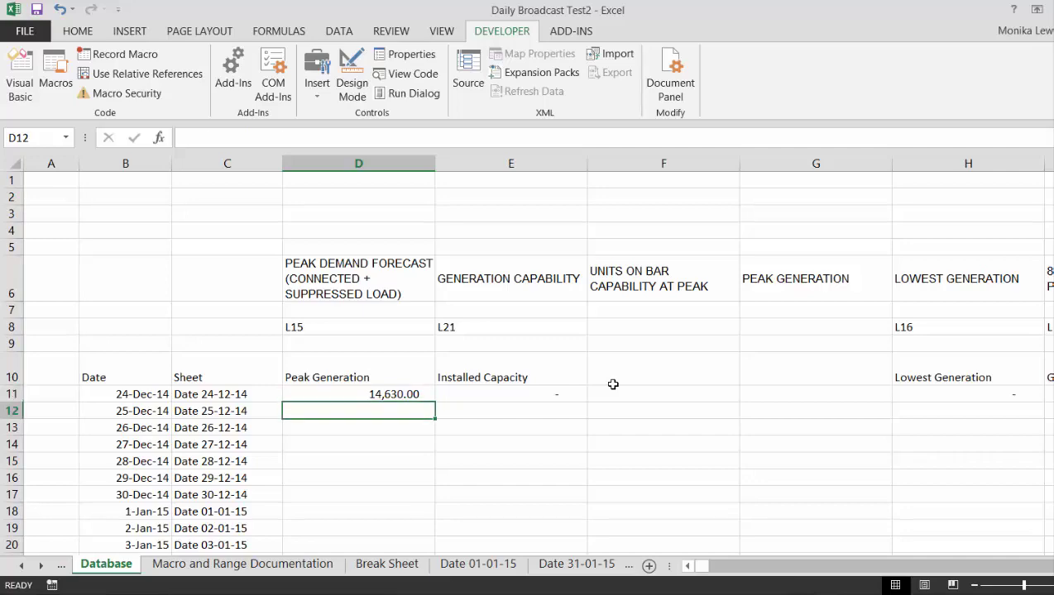
{"action": "type", "text": "="}
{"action": "key", "text": "ctrl+Page_Down"}
{"action": "key", "text": "ctrl+Page_Down"}
{"action": "key", "text": "ctrl+Page_Down"}
{"action": "key", "text": "ctrl+Page_Down"}
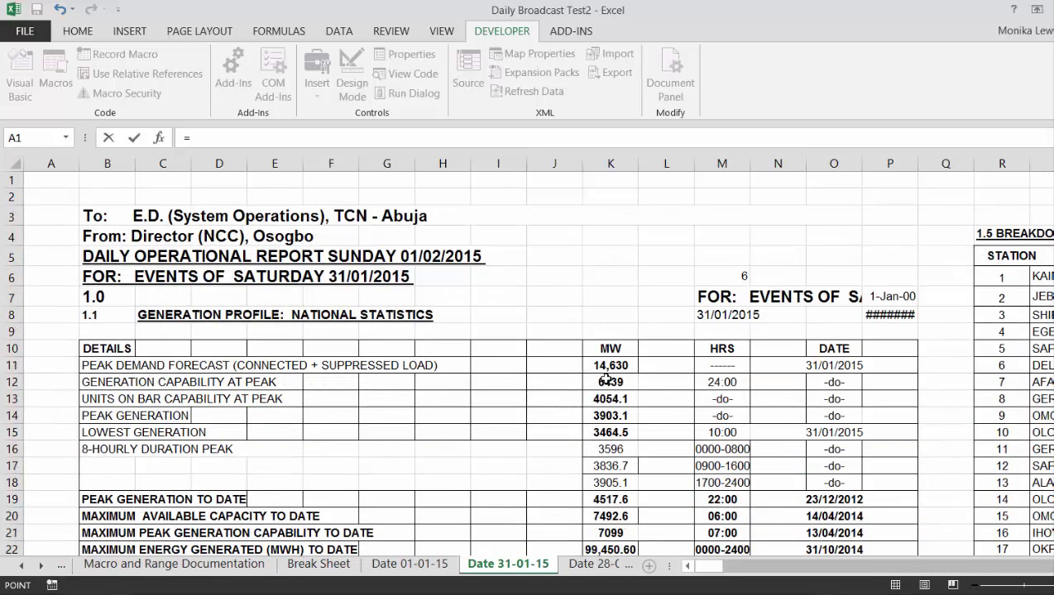
{"action": "left_click", "coordinate": [608, 366]}
{"action": "key", "text": "Return"}
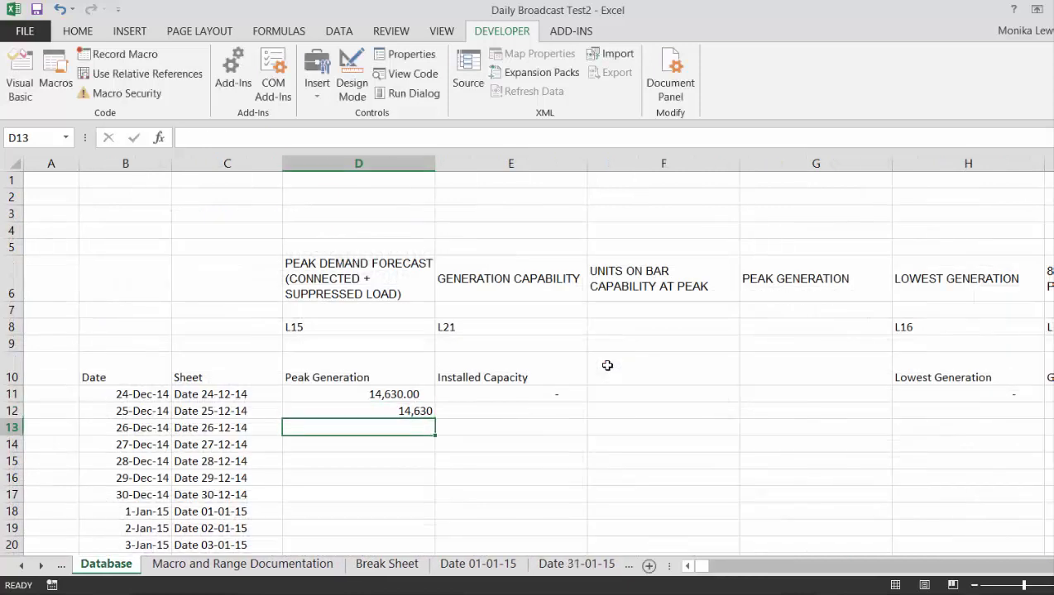
{"action": "key", "text": "Up"}
{"action": "key", "text": "Up"}
{"action": "key", "text": "Down"}
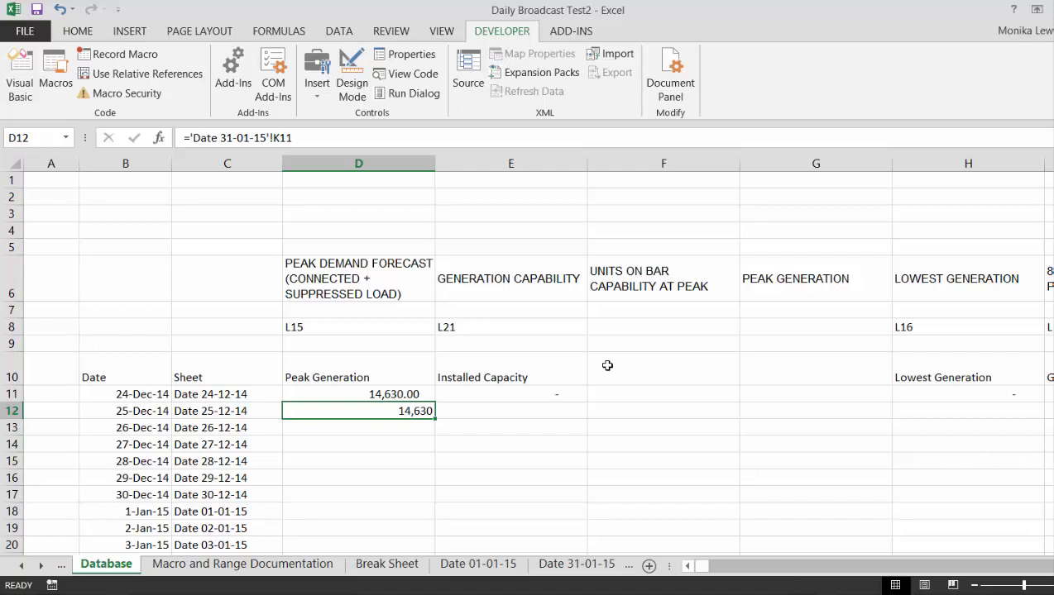
Replace the link in D11 with a MATCH formula whose lookup value is the absolute reference Database!$D$6.
{"action": "key", "text": "Up"}
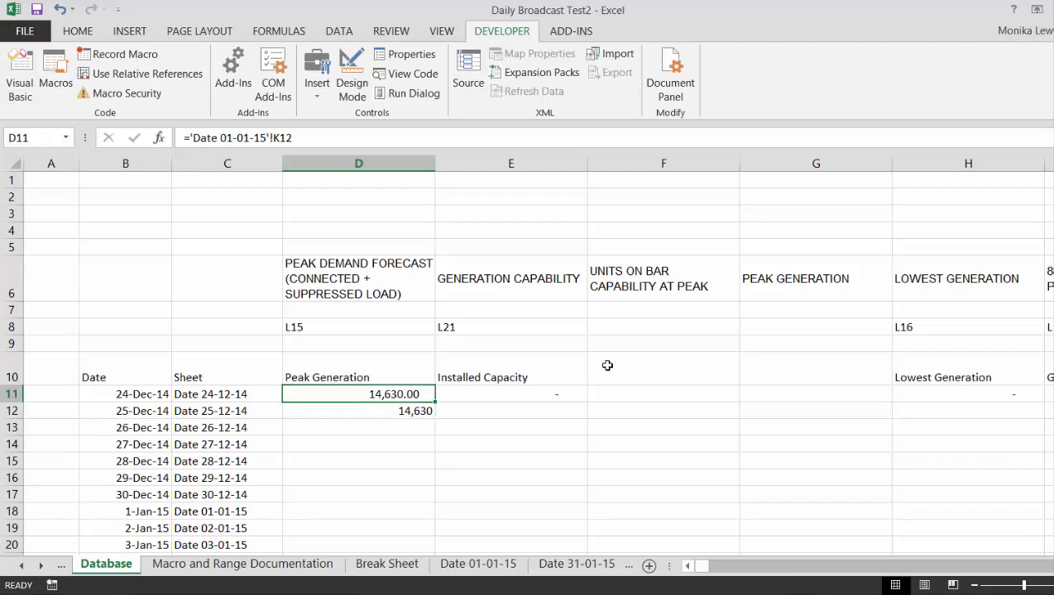
{"action": "key", "text": "F2"}
{"action": "key", "text": "Escape"}
{"action": "type", "text": "=mat"}
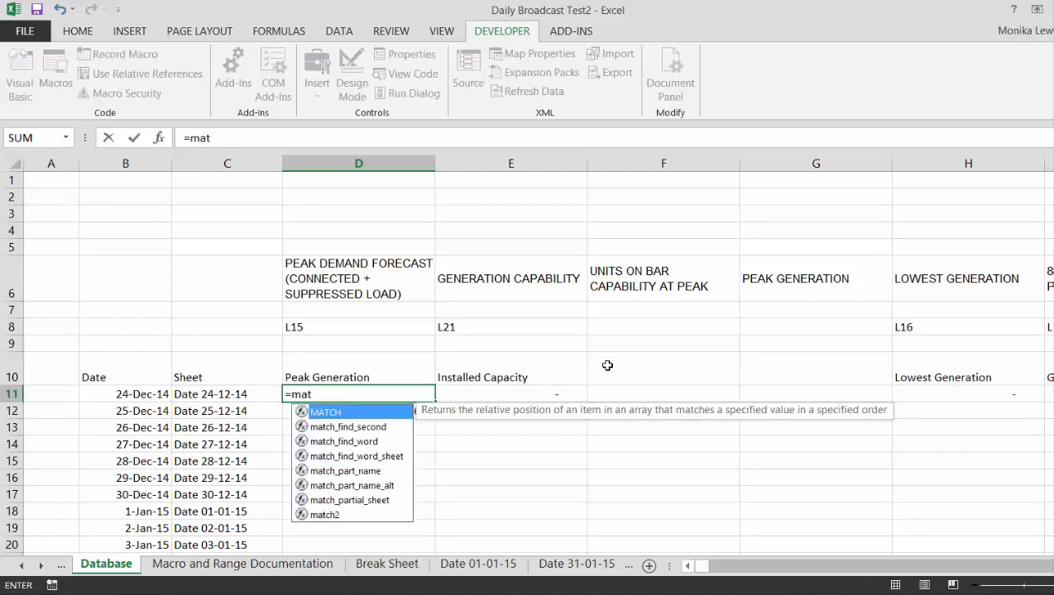
{"action": "key", "text": "Tab"}
{"action": "key", "text": "ctrl+Page_Down"}
{"action": "key", "text": "ctrl+Page_Down"}
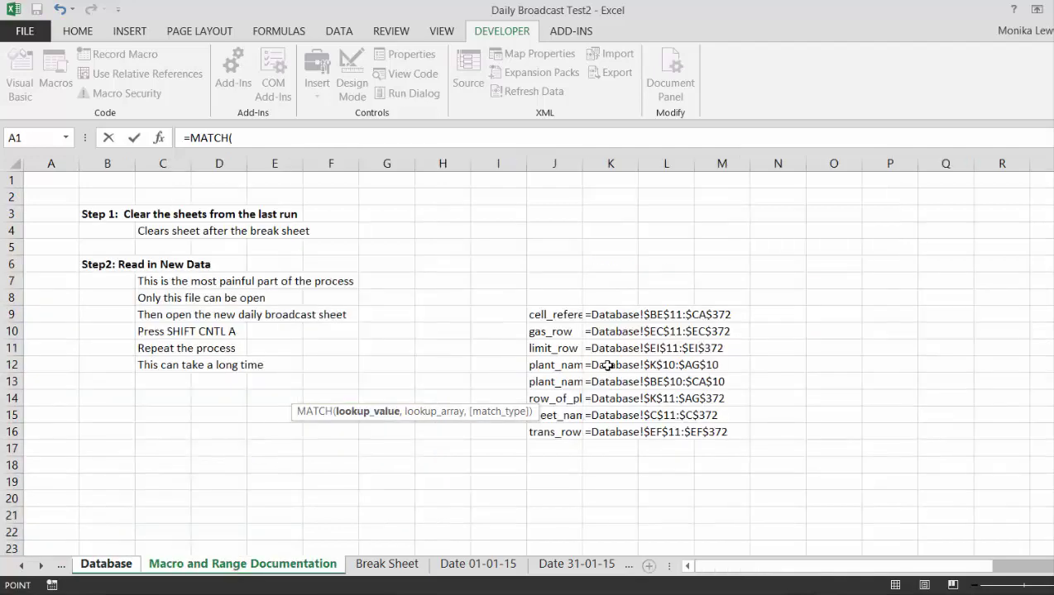
{"action": "key", "text": "ctrl+Page_Down"}
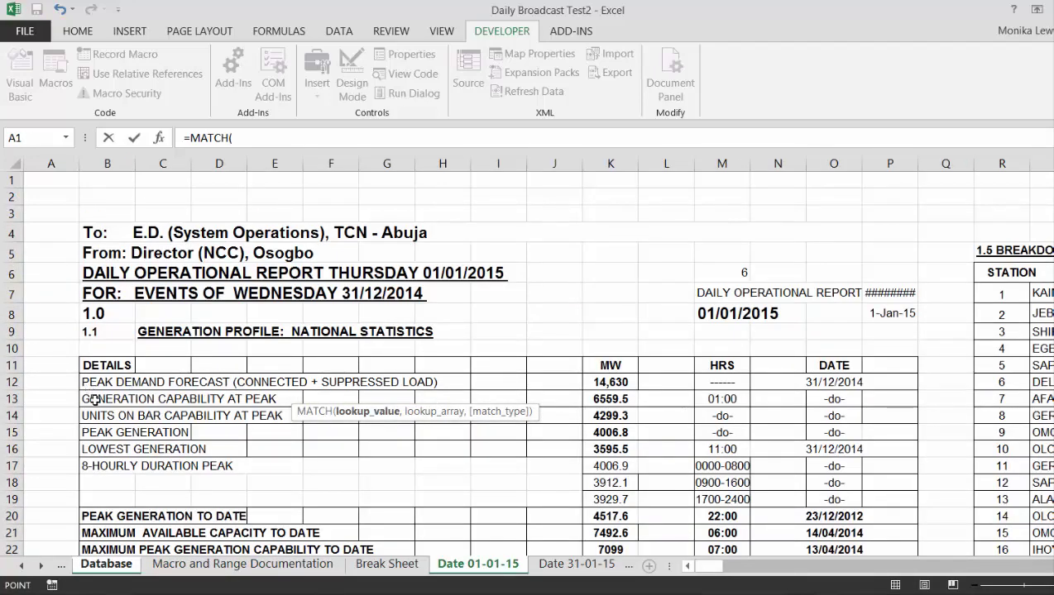
{"action": "key", "text": "ctrl+Page_Up"}
{"action": "key", "text": "ctrl+Page_Up"}
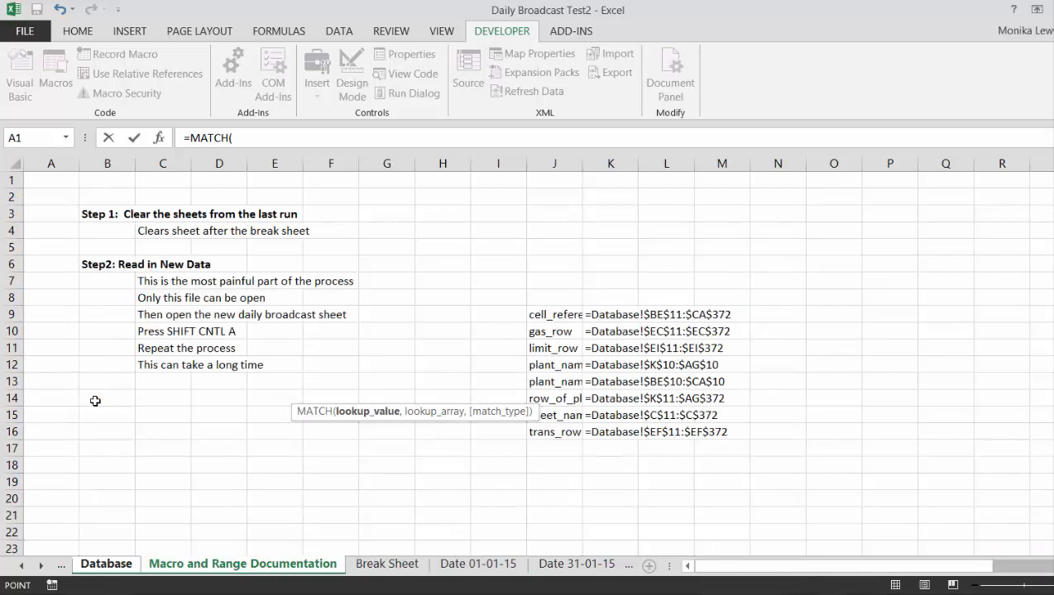
{"action": "key", "text": "ctrl+Page_Up"}
{"action": "key", "text": "Right"}
{"action": "key", "text": "Right"}
{"action": "key", "text": "Up"}
{"action": "key", "text": "Up"}
{"action": "key", "text": "Up"}
{"action": "key", "text": "Up"}
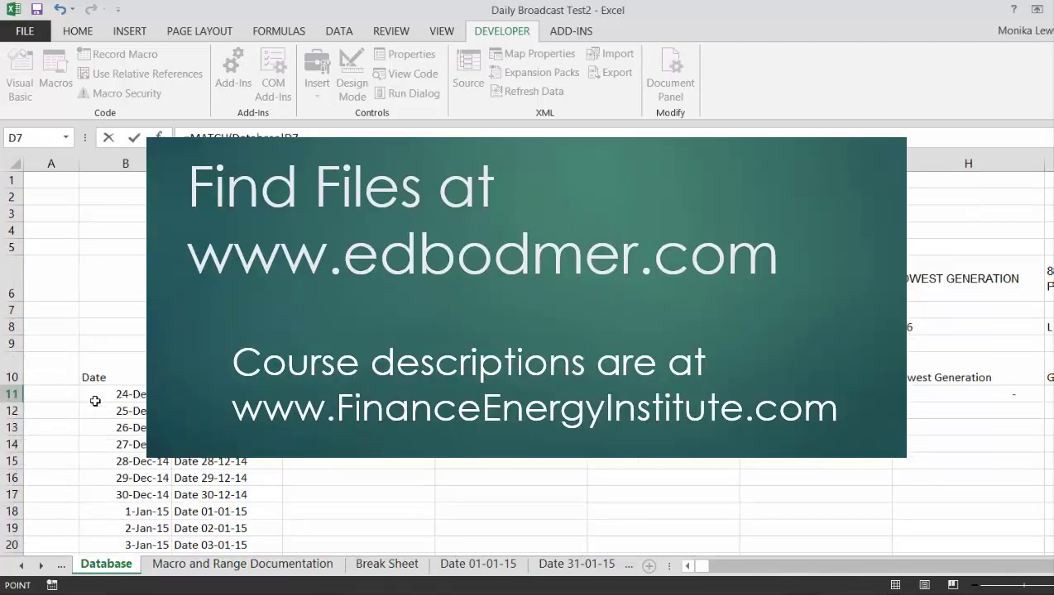
{"action": "key", "text": "Up"}
{"action": "key", "text": "BackSpace"}
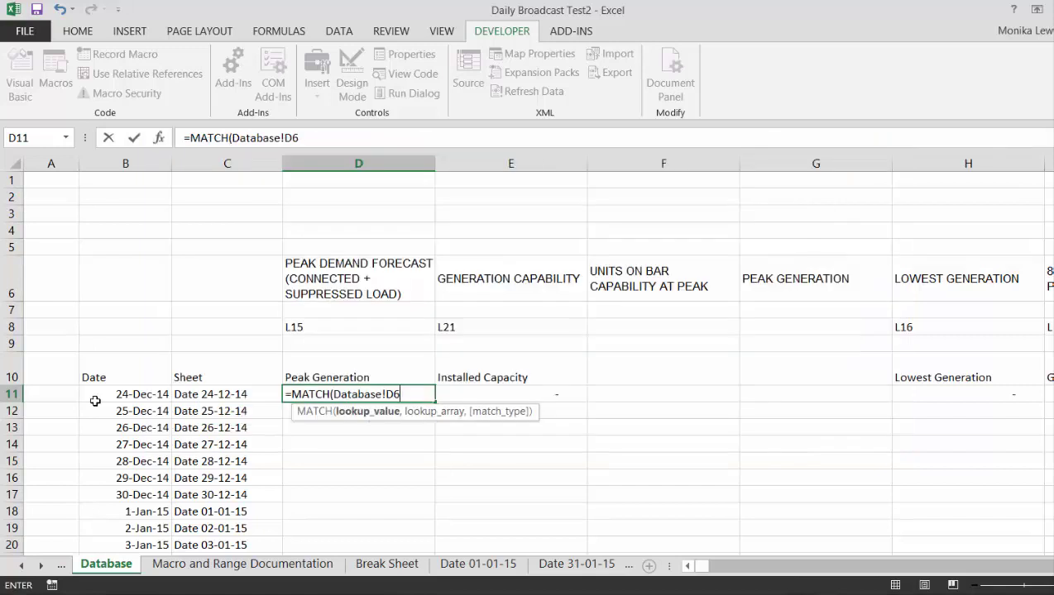
{"action": "key", "text": "F4"}
{"action": "type", "text": ","}
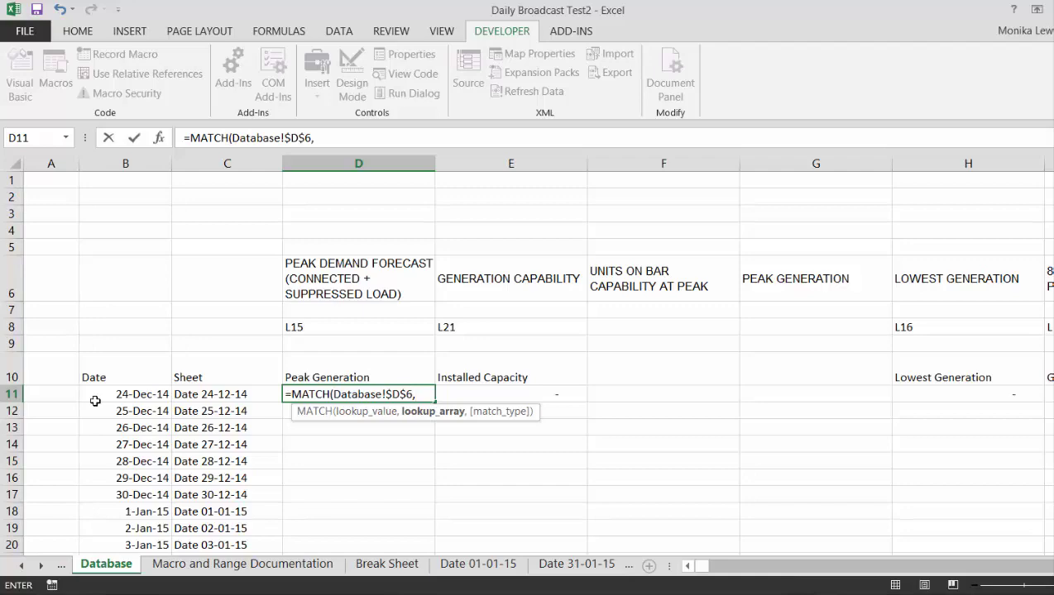
Complete the MATCH formula with column B of the Date 01-01-15 sheet as lookup array and 0 as match type.
{"action": "key", "text": "ctrl+Page_Down"}
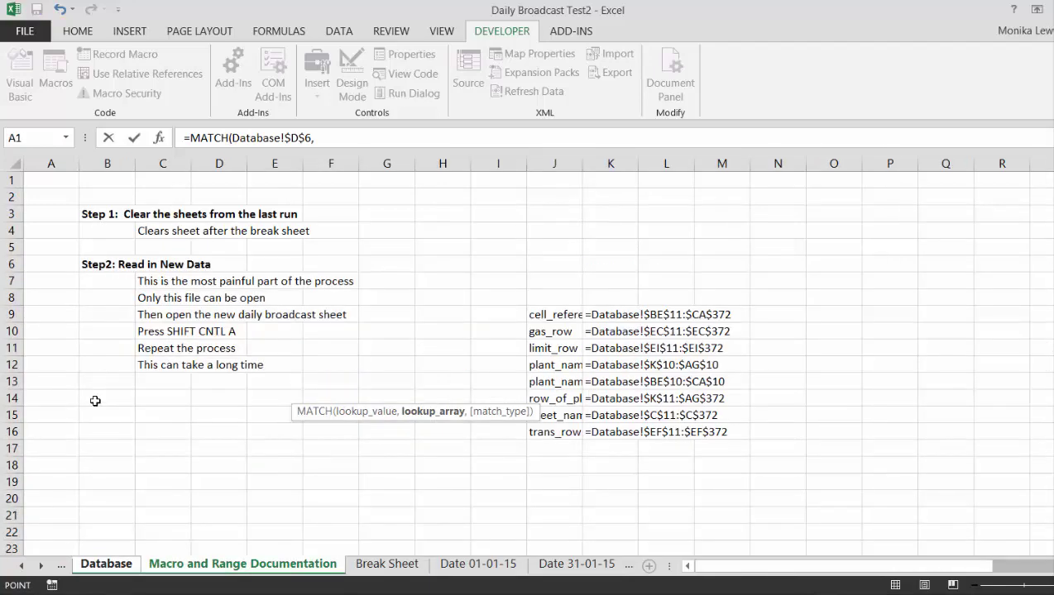
{"action": "key", "text": "ctrl+Page_Down"}
{"action": "key", "text": "ctrl+Page_Down"}
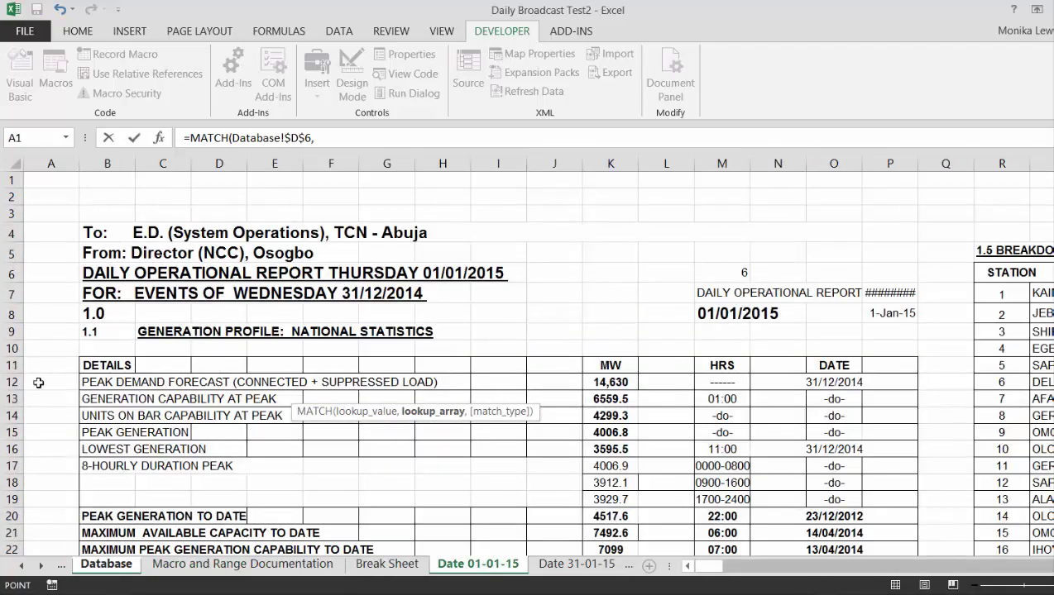
{"action": "left_click", "coordinate": [102, 159]}
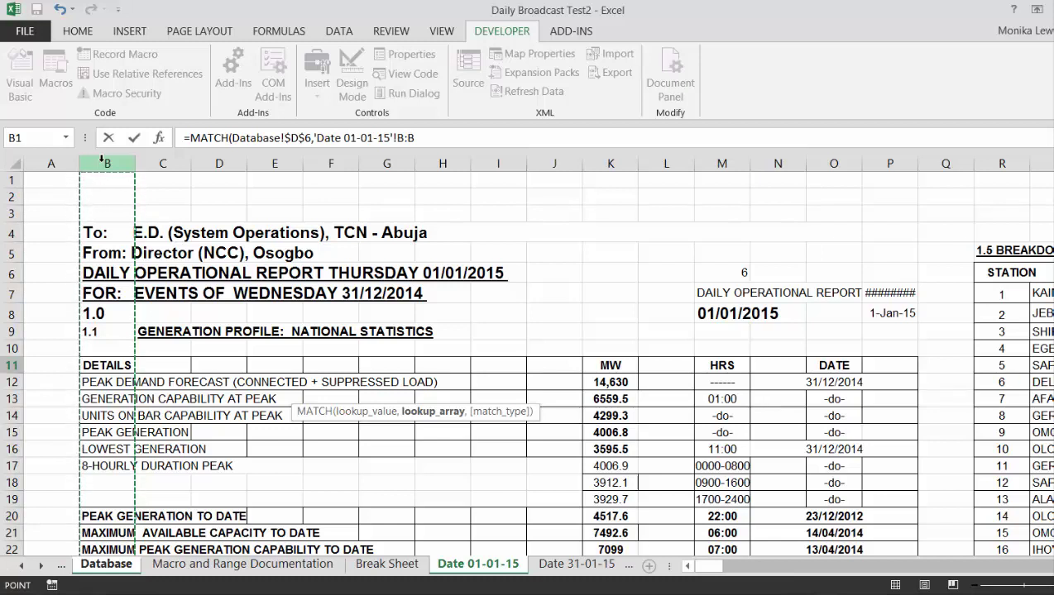
{"action": "type", "text": ",0"}
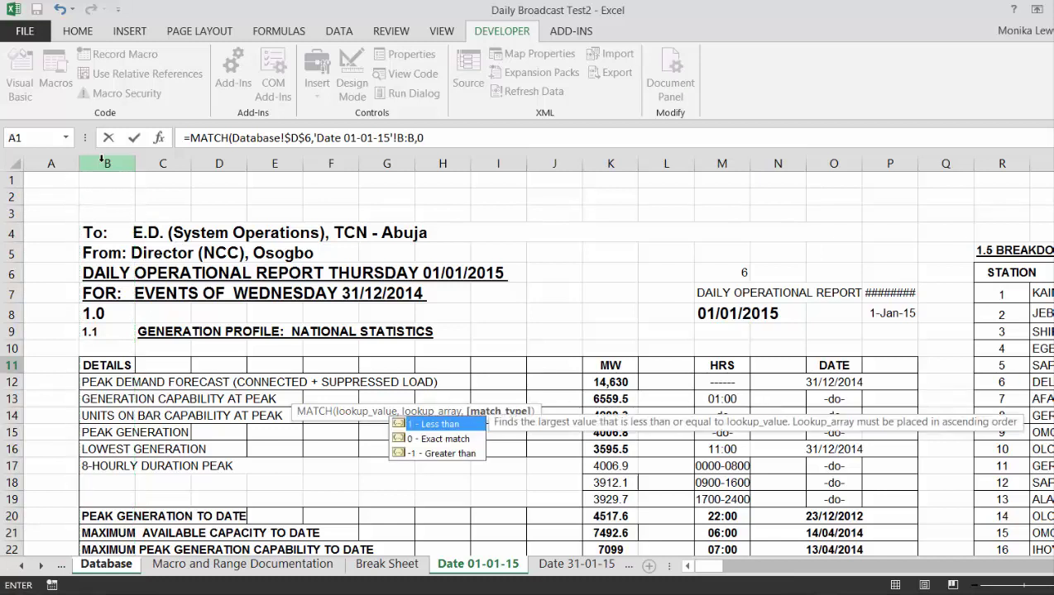
{"action": "key", "text": "Return"}
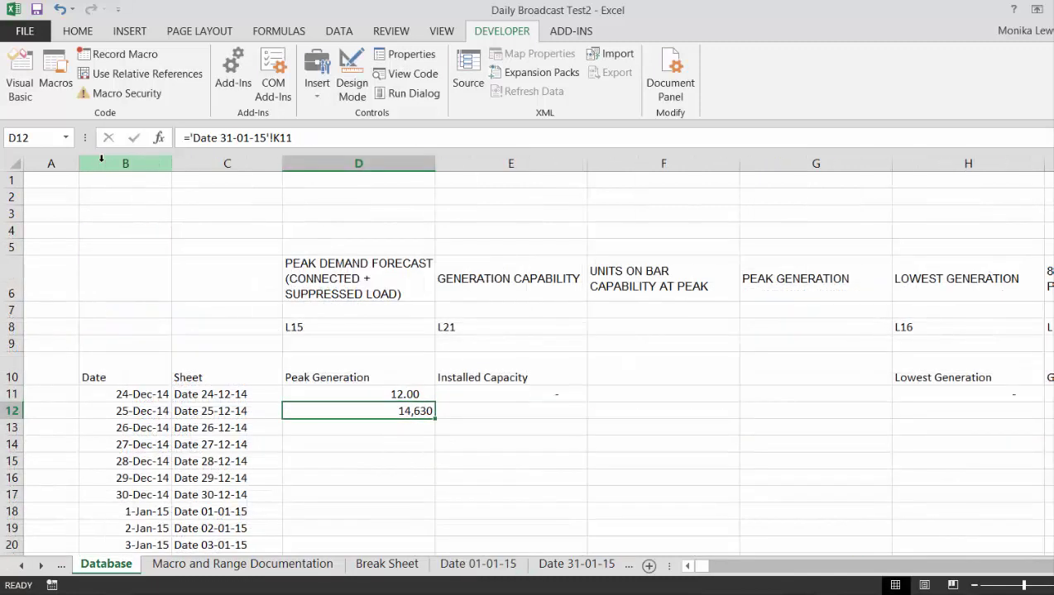
Insert the INDIRECT function in front of the lookup array of the MATCH formula in cell D11.
{"action": "key", "text": "Up"}
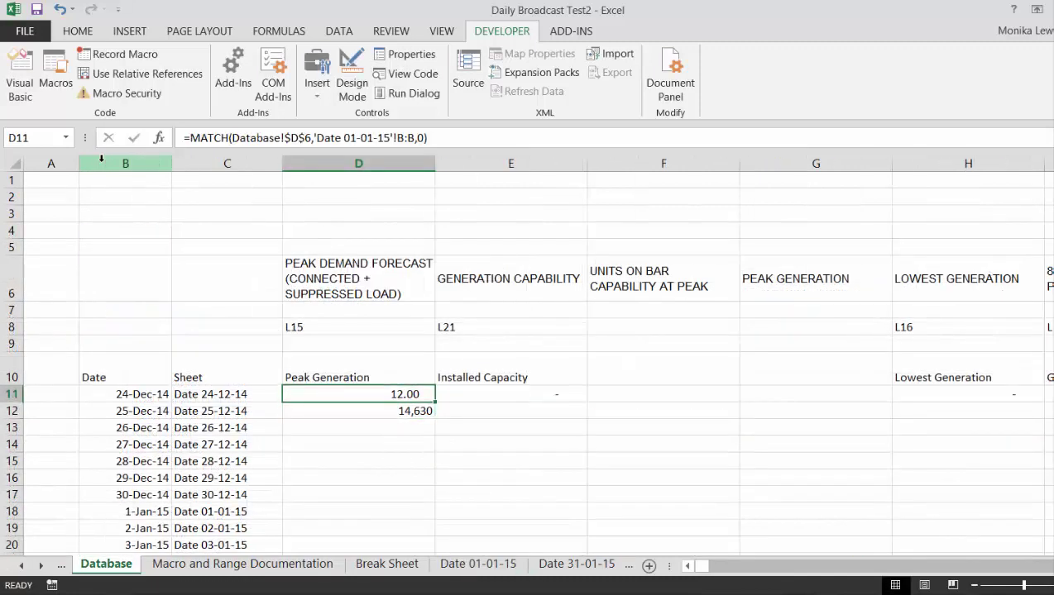
{"action": "key", "text": "F2"}
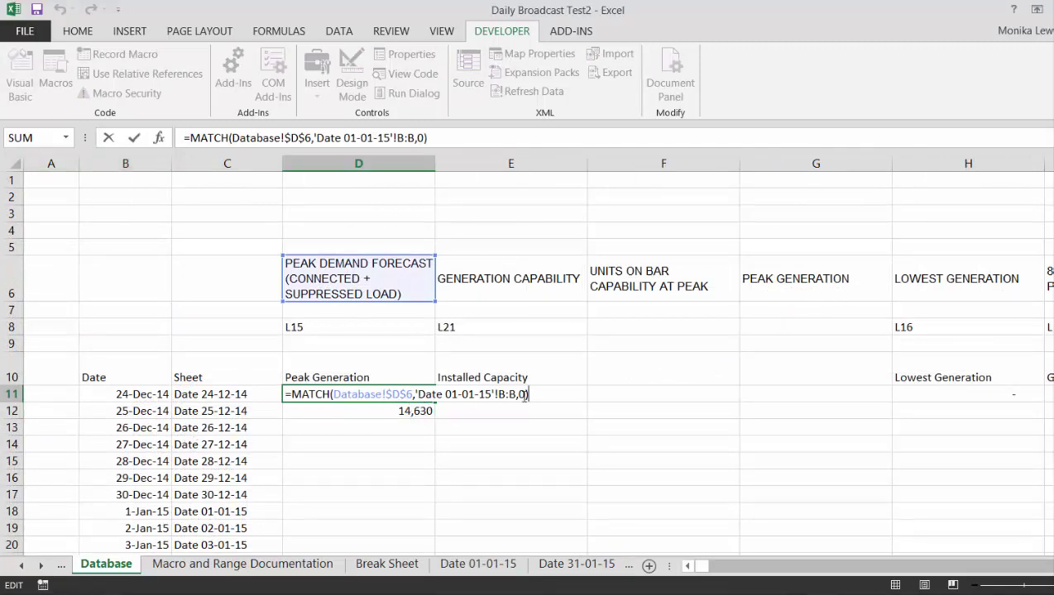
{"action": "left_click", "coordinate": [416, 395]}
{"action": "left_click", "coordinate": [412, 394]}
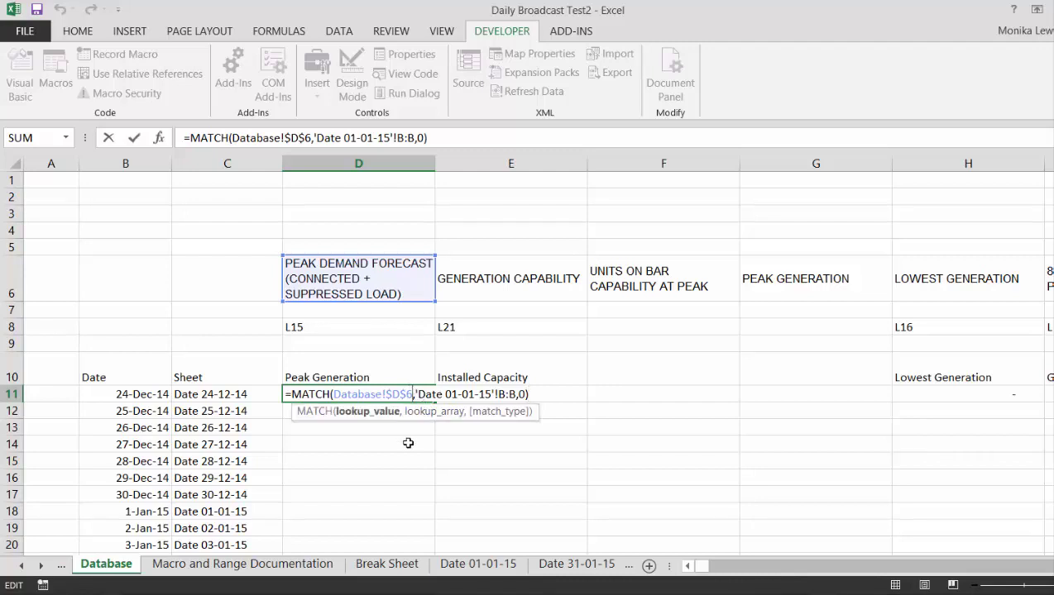
{"action": "left_click", "coordinate": [415, 395]}
{"action": "type", "text": "in"}
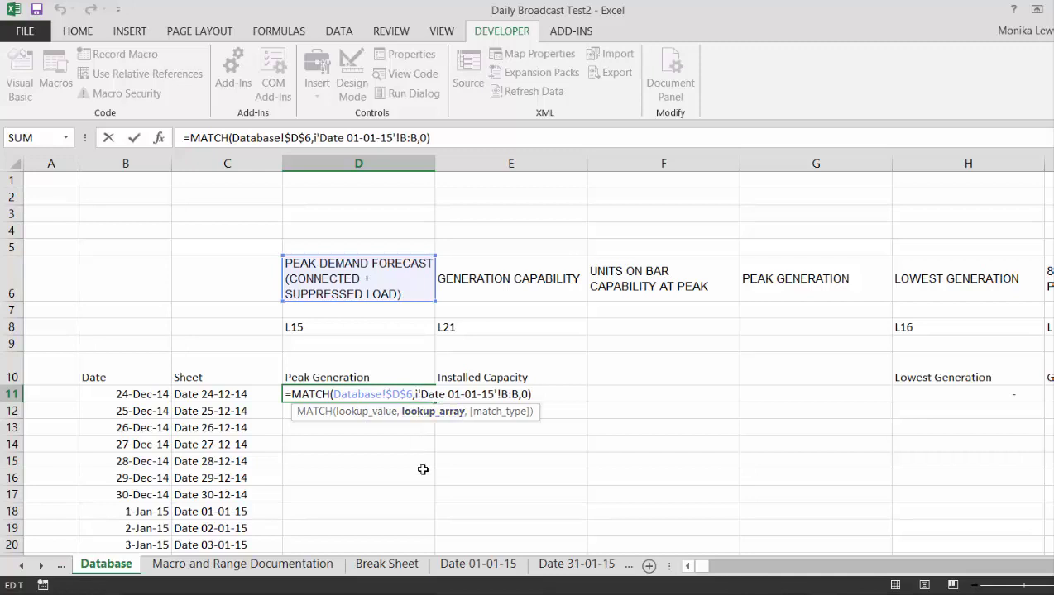
{"action": "type", "text": "d"}
{"action": "key", "text": "Down"}
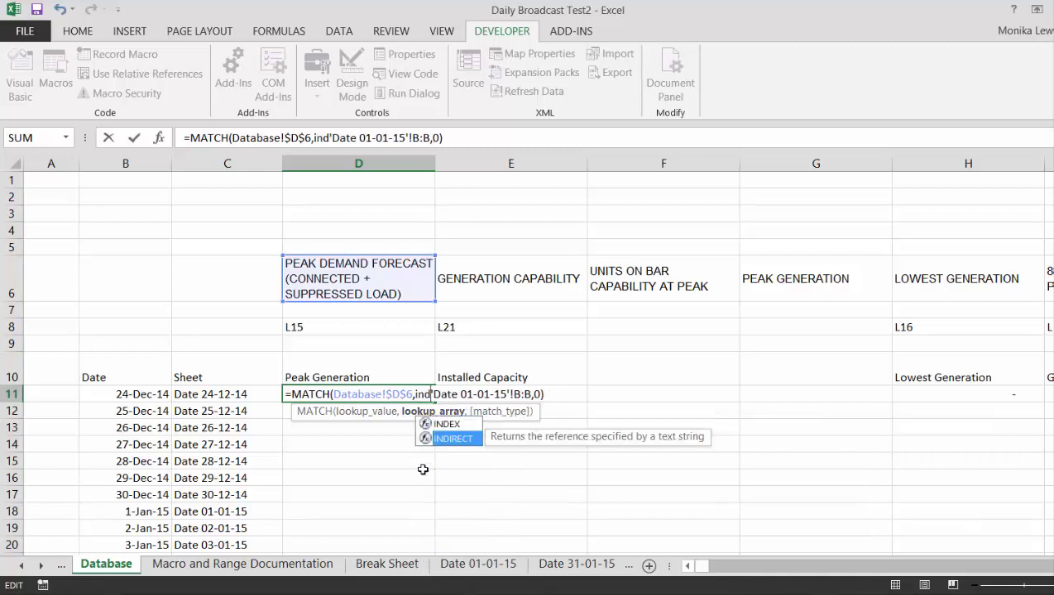
{"action": "key", "text": "Tab"}
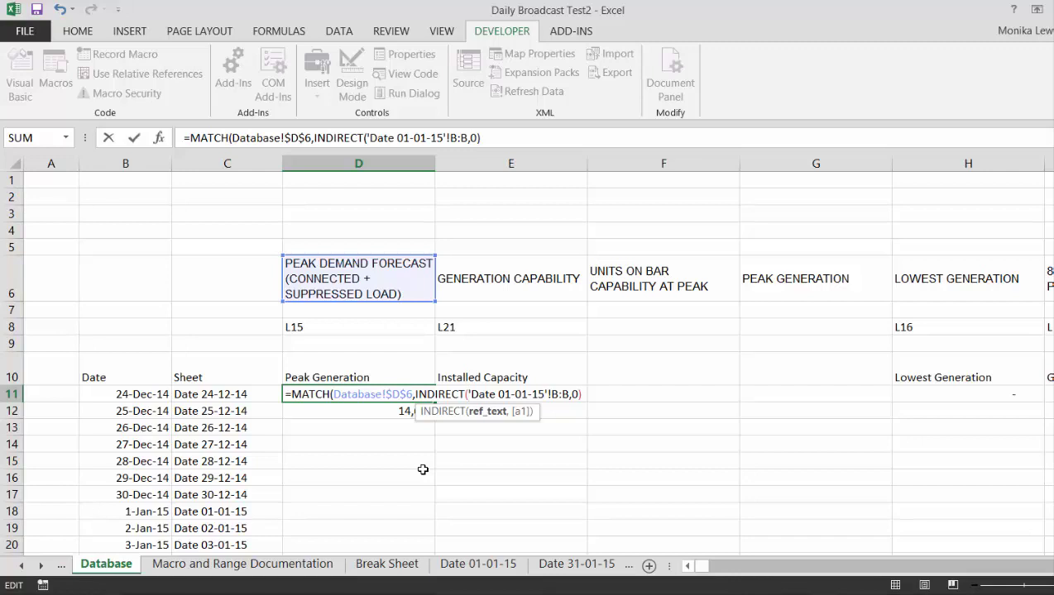
Remove the hard-coded sheet reference 'Date 01-01-15'! from the INDIRECT argument, keeping only B:B.
{"action": "key", "text": "Delete"}
{"action": "key", "text": "Delete"}
{"action": "key", "text": "Delete"}
{"action": "key", "text": "Delete"}
{"action": "key", "text": "Delete"}
{"action": "key", "text": "Delete"}
{"action": "key", "text": "Delete"}
{"action": "key", "text": "Delete"}
{"action": "key", "text": "Delete"}
{"action": "key", "text": "Delete"}
{"action": "key", "text": "Delete"}
{"action": "key", "text": "Delete"}
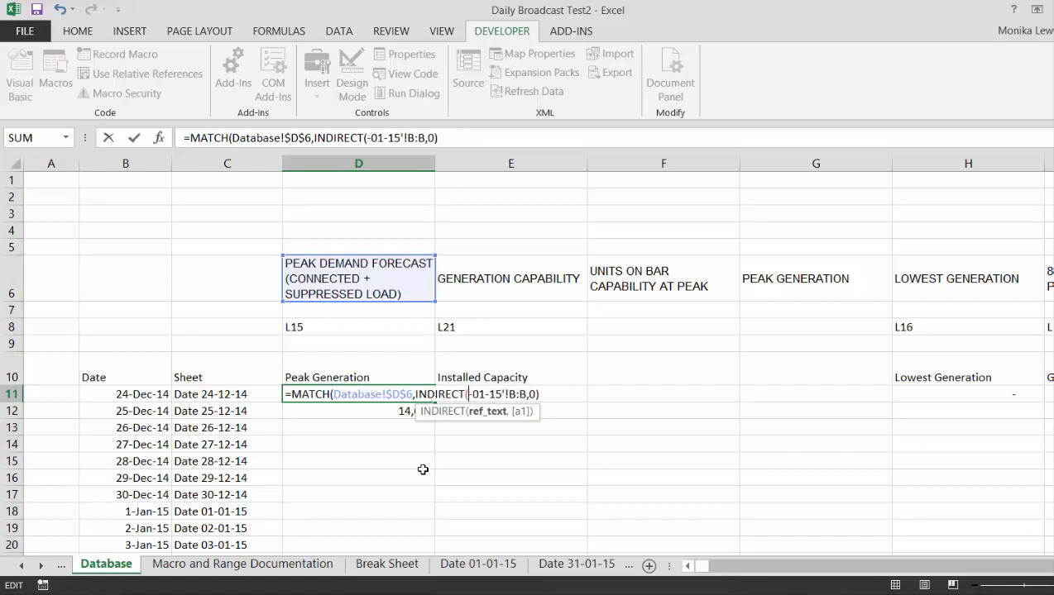
{"action": "key", "text": "Delete"}
{"action": "key", "text": "Delete"}
{"action": "key", "text": "Delete"}
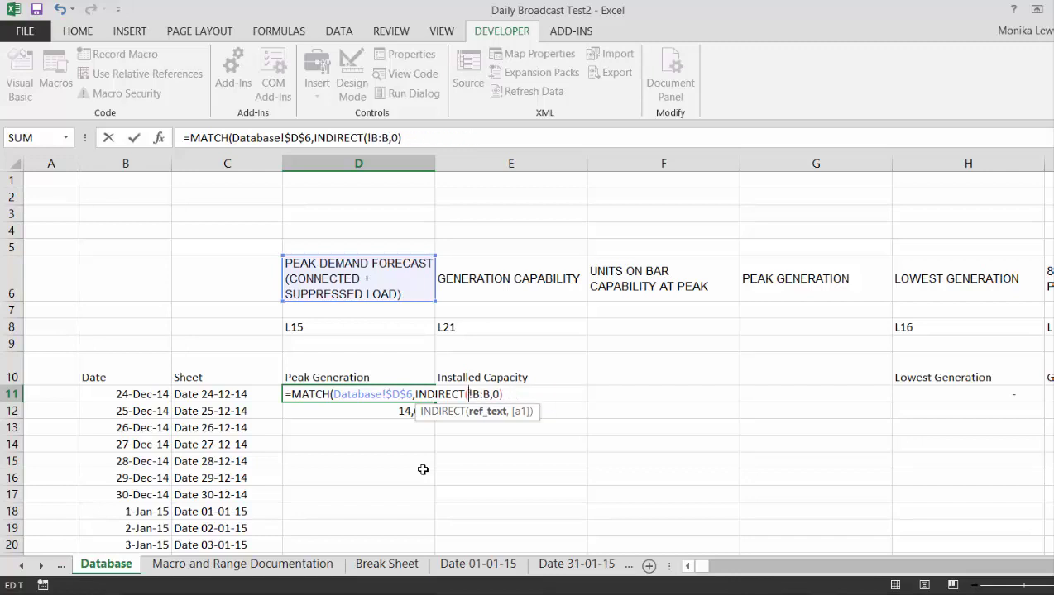
{"action": "key", "text": "Delete"}
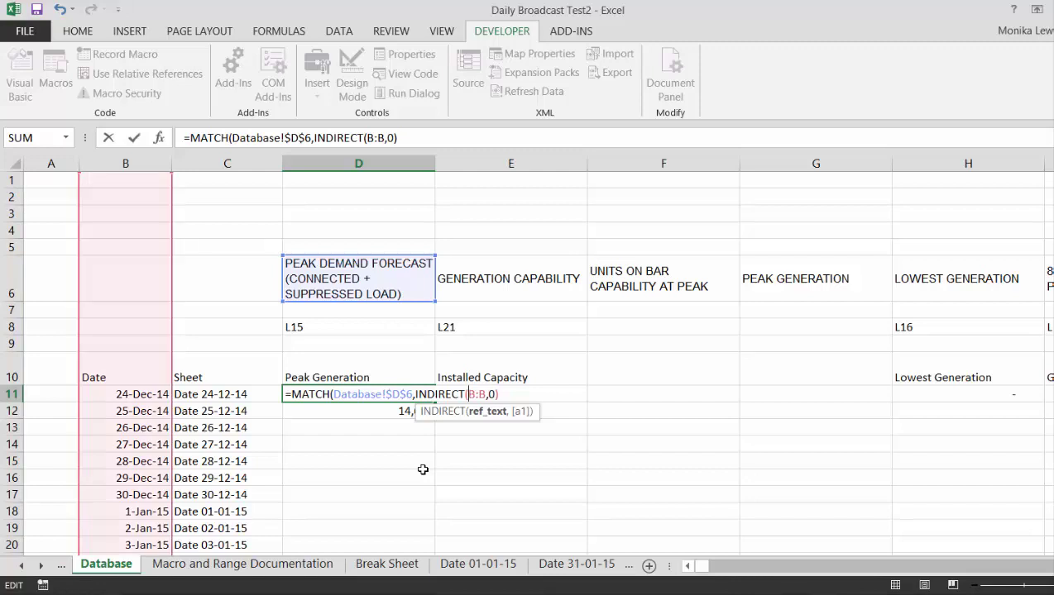
Build the INDIRECT text as $C11&"!B:B", close its parenthesis and enter the formula in D11.
{"action": "left_click", "coordinate": [207, 395]}
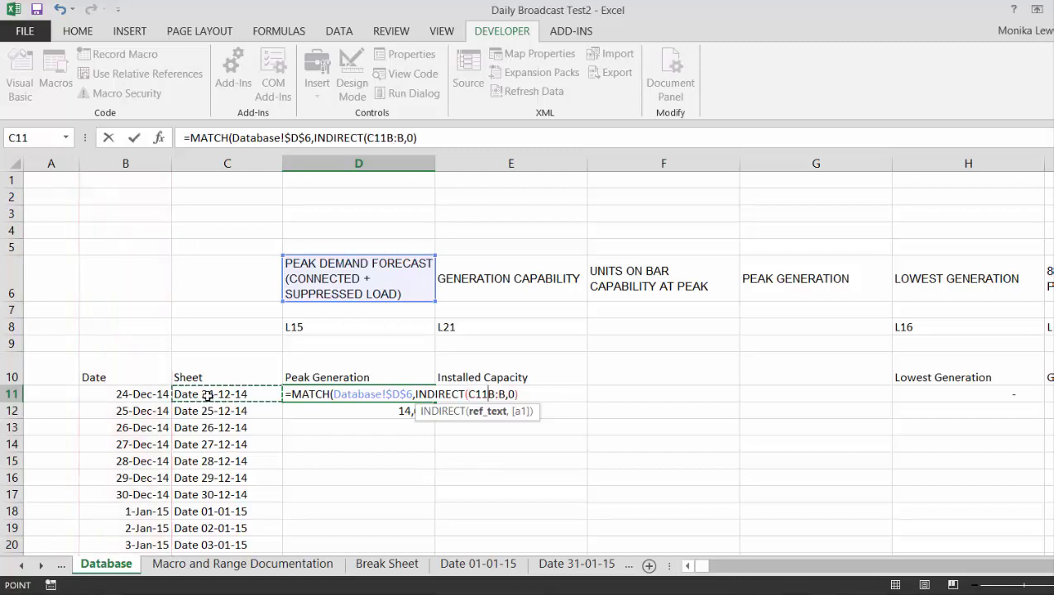
{"action": "key", "text": "F4"}
{"action": "key", "text": "F4"}
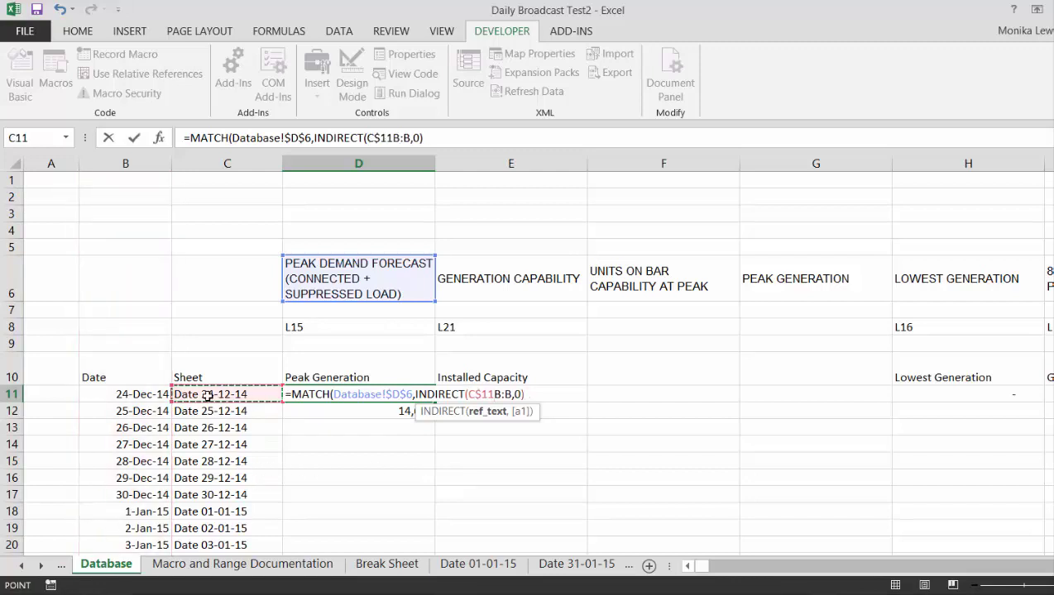
{"action": "key", "text": "F4"}
{"action": "type", "text": "&"}
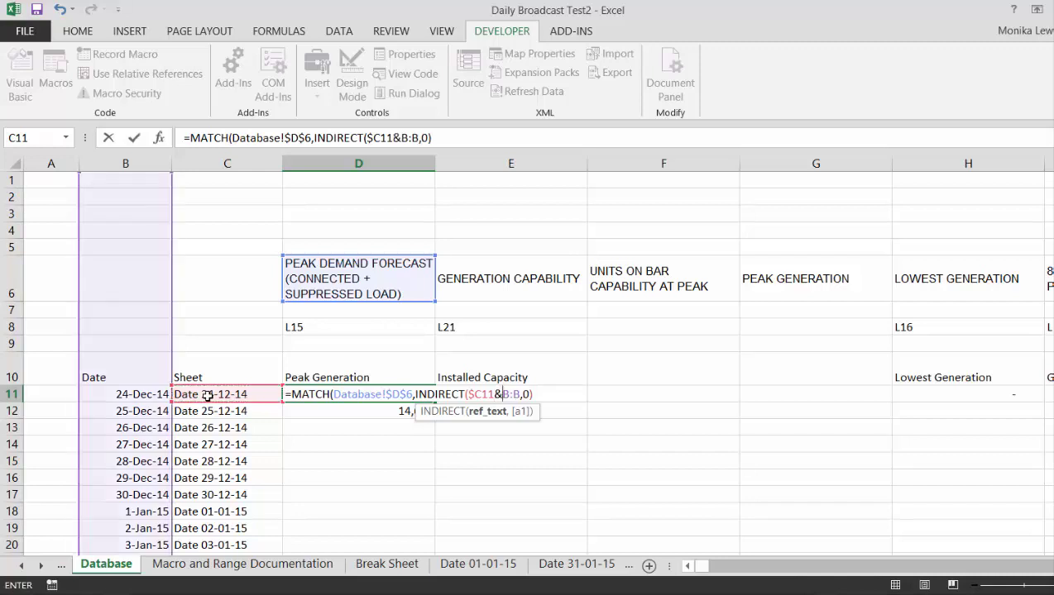
{"action": "type", "text": "\""}
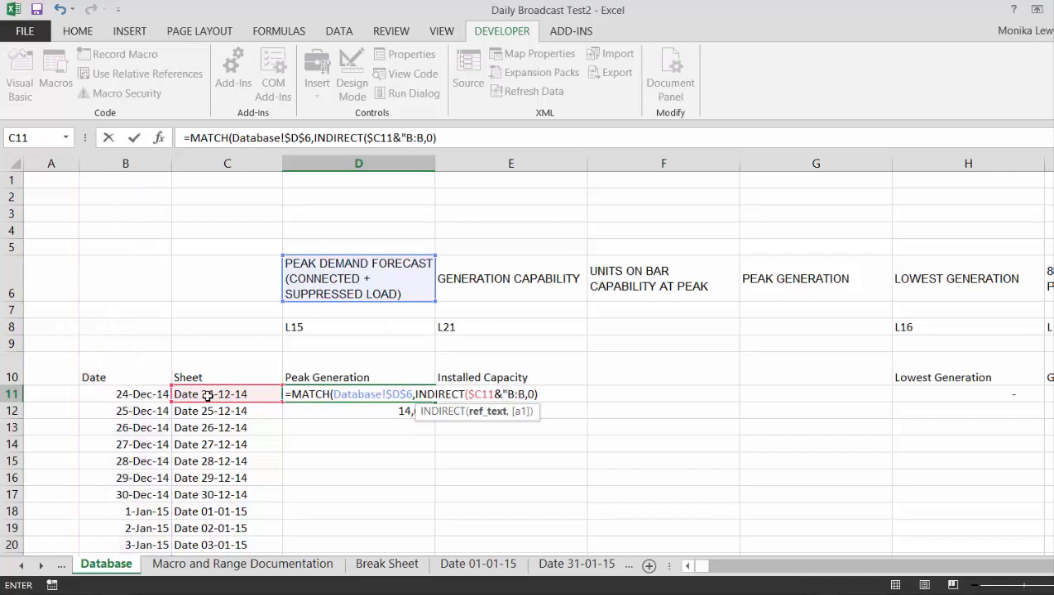
{"action": "type", "text": "!"}
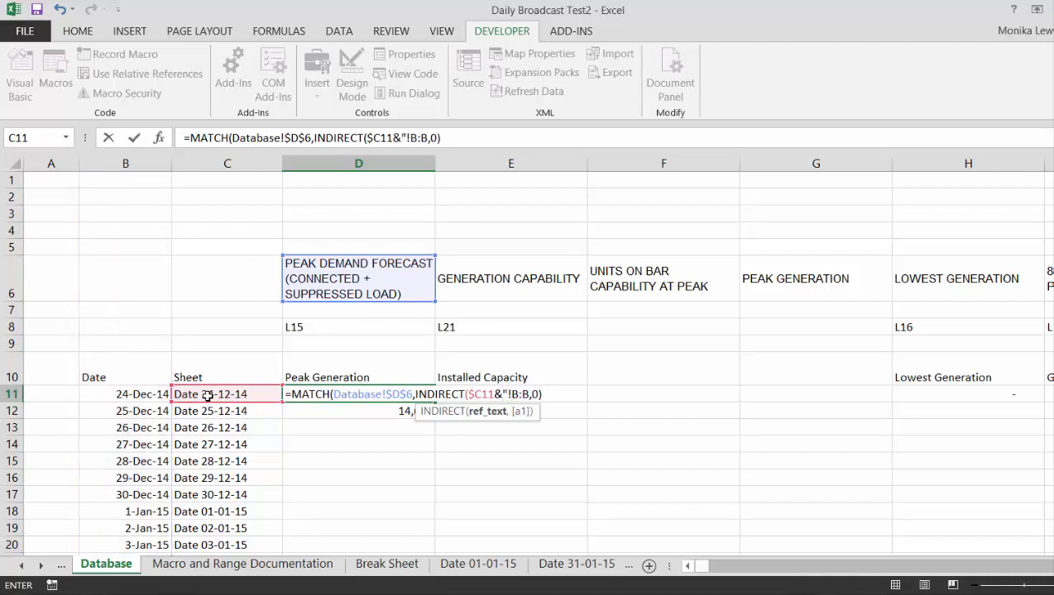
{"action": "left_click", "coordinate": [530, 395]}
{"action": "type", "text": "\")"}
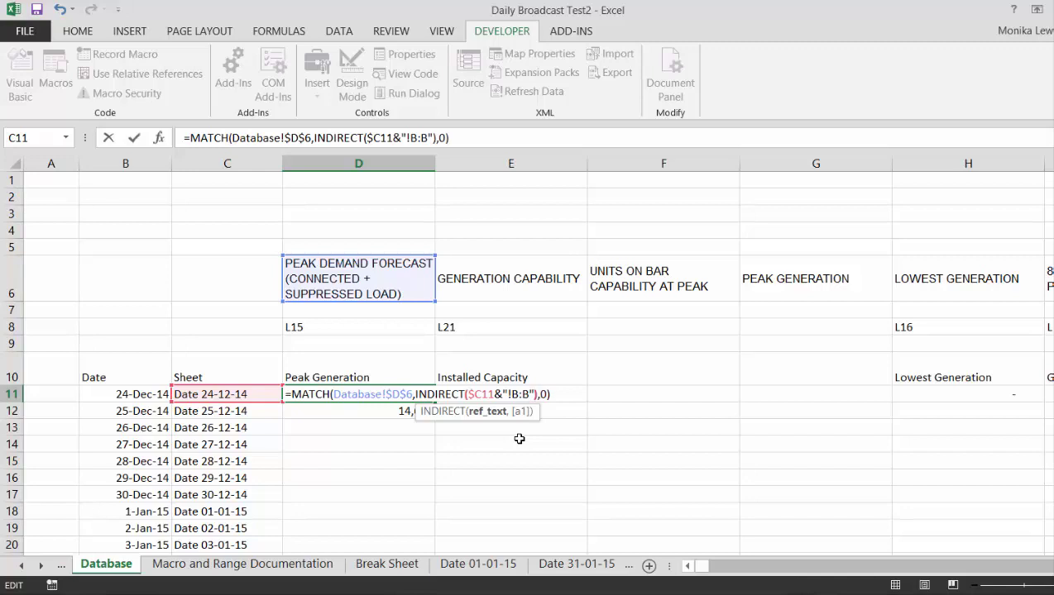
{"action": "key", "text": "Return"}
{"action": "key", "text": "Up"}
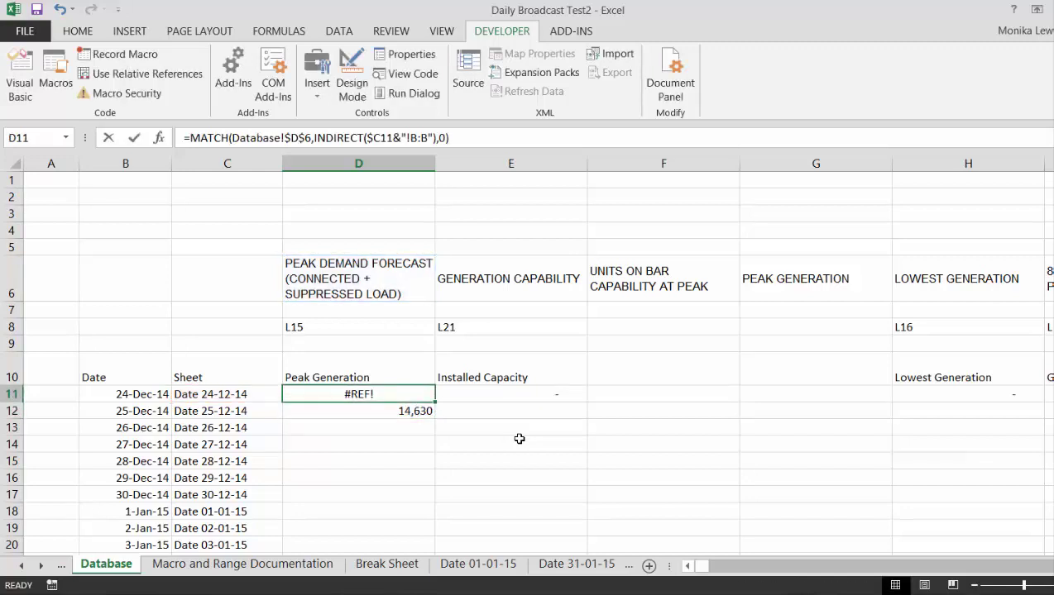
Enclose the sheet name in apostrophes so the INDIRECT text in D11 reads "'"&$C11&"'!B:B".
{"action": "key", "text": "F2"}
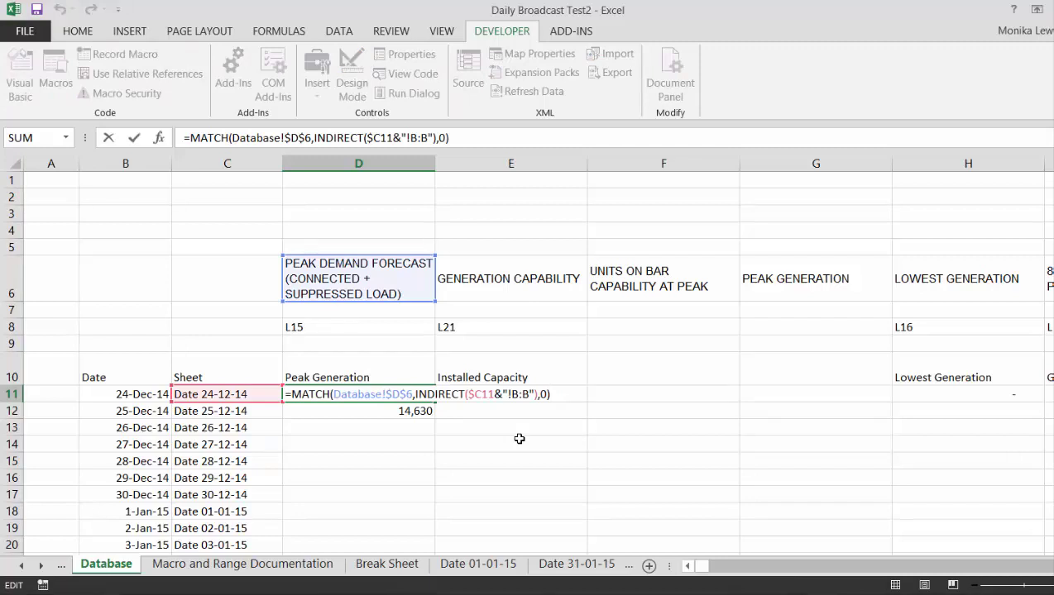
{"action": "key", "text": "Escape"}
{"action": "key", "text": "Return"}
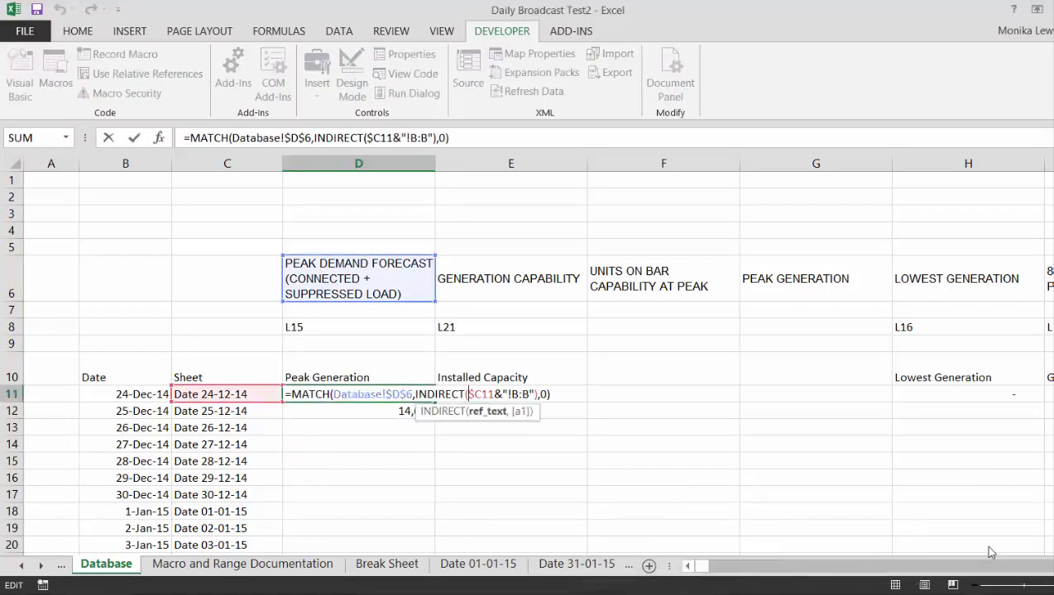
{"action": "type", "text": "\"'\""}
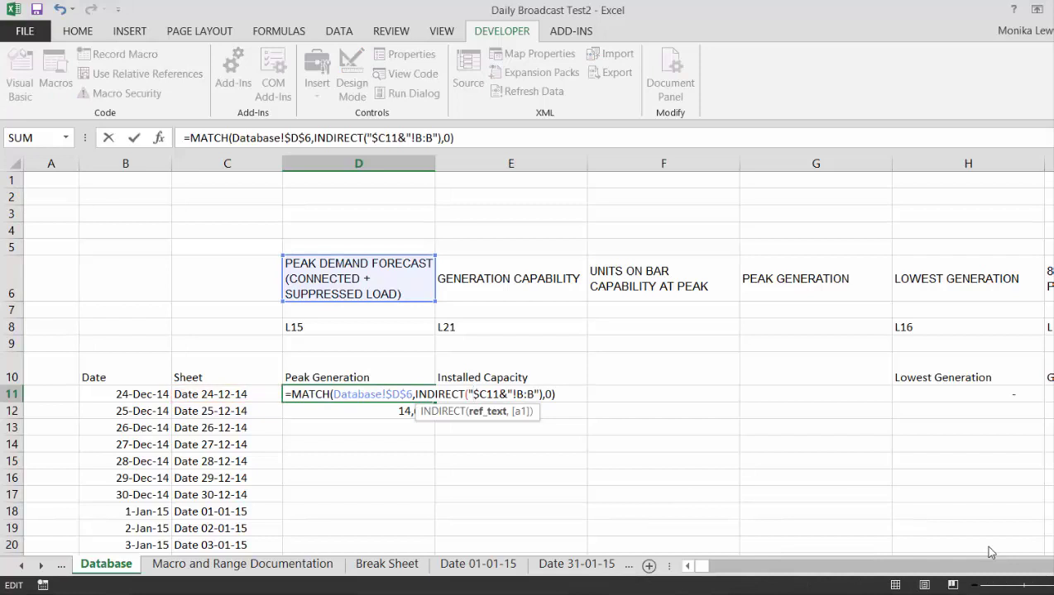
{"action": "type", "text": "&"}
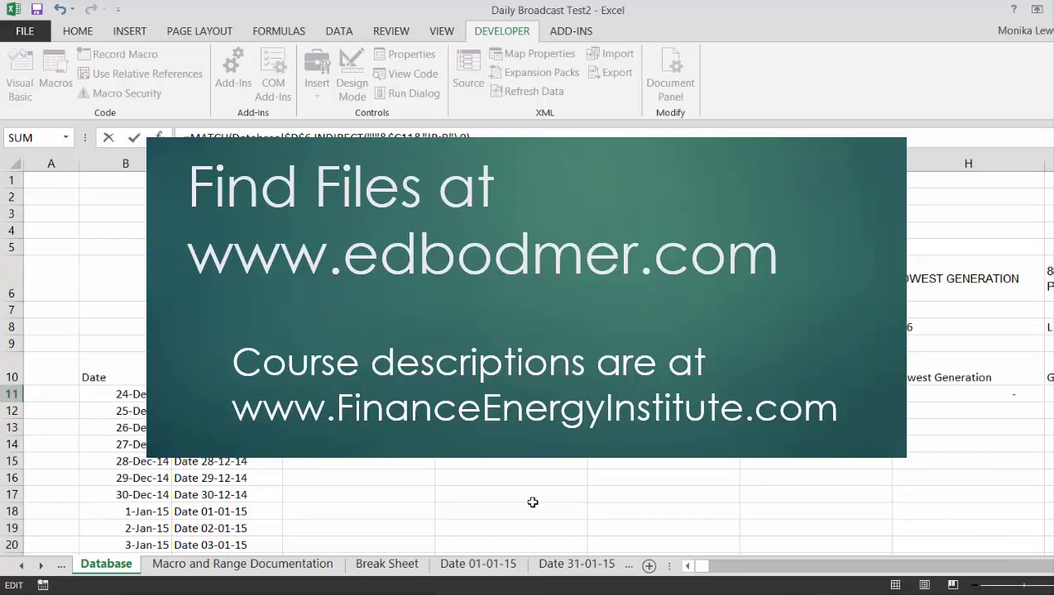
{"action": "key", "text": "Return"}
{"action": "key", "text": "Up"}
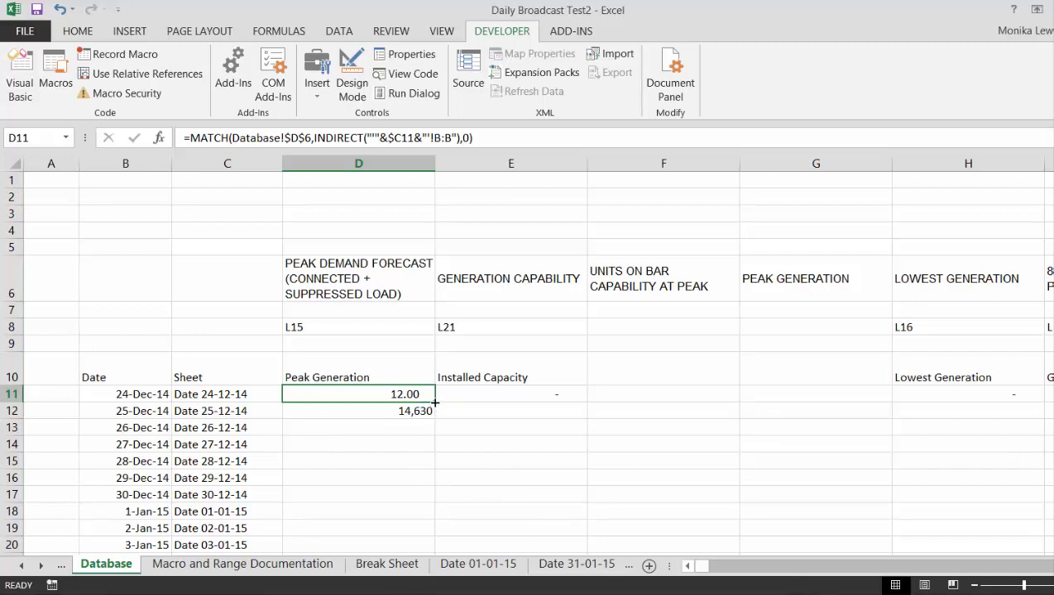
Fill the MATCH and INDIRECT formula from D11 down column D for all listed dates.
{"action": "left_click_drag", "start_coordinate": [432, 403], "coordinate": [435, 414]}
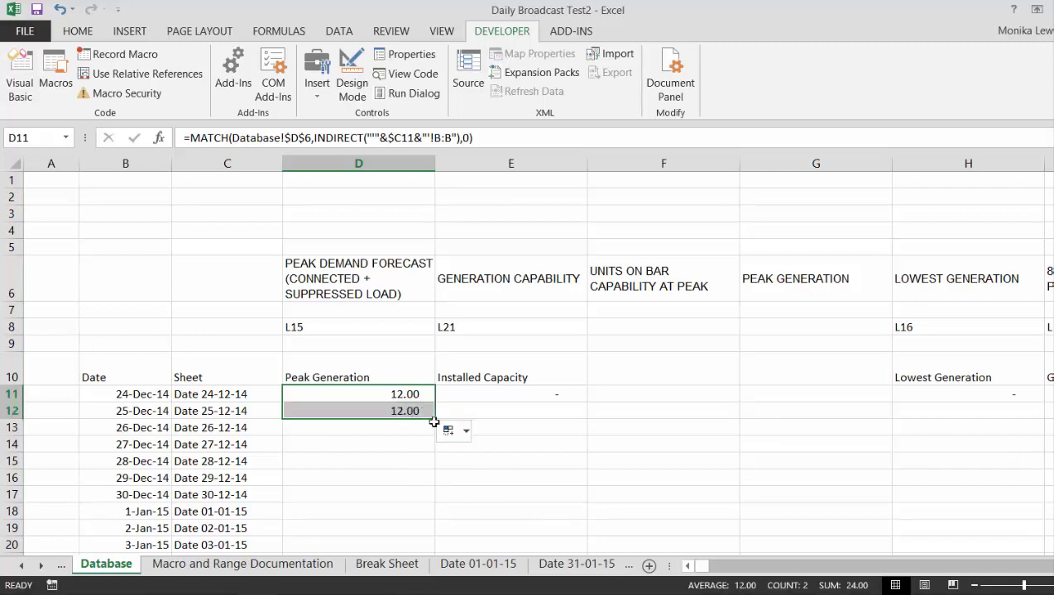
{"action": "double_click", "coordinate": [435, 419]}
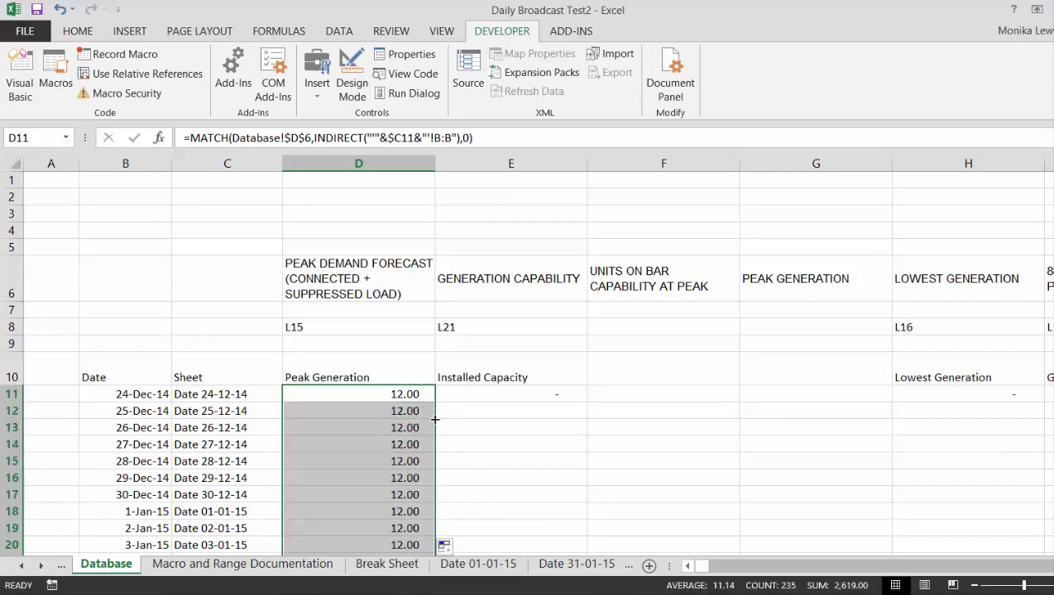
{"action": "key", "text": "Down"}
{"action": "key", "text": "Down"}
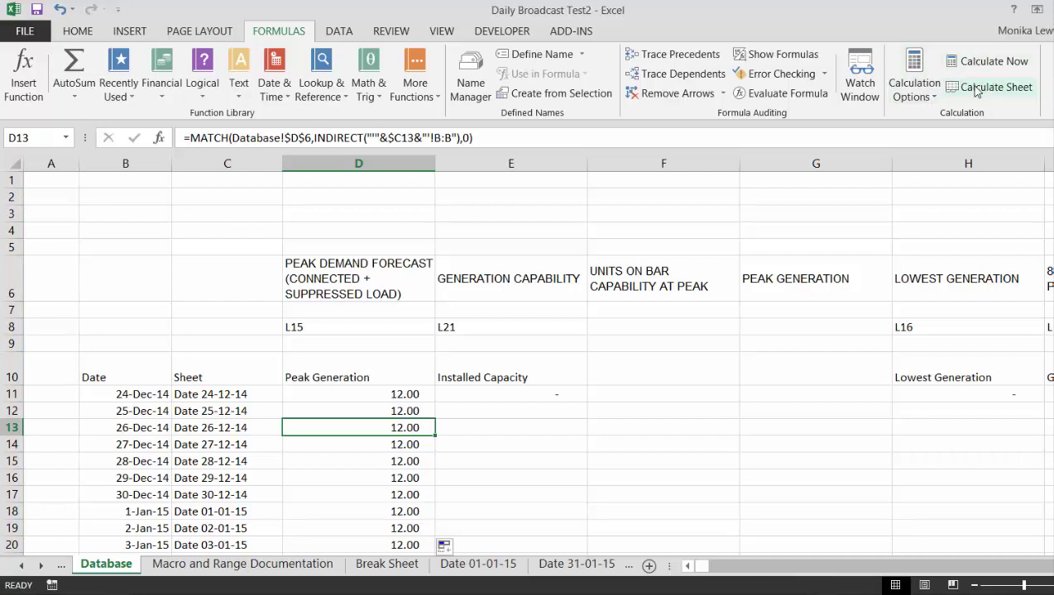
{"action": "key", "text": "Up"}
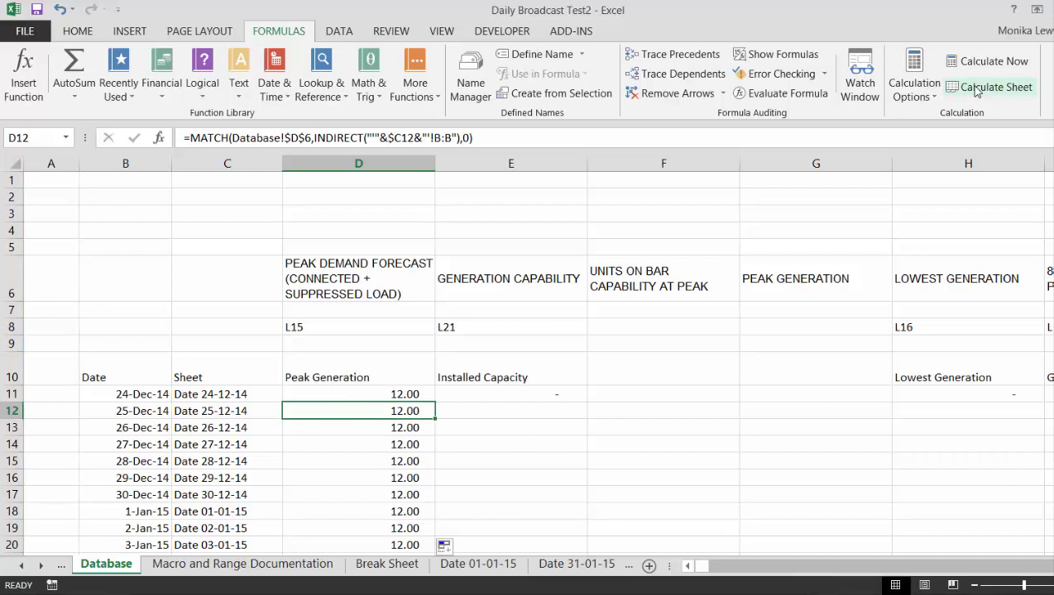
{"action": "key", "text": "F2"}
{"action": "key", "text": "Return"}
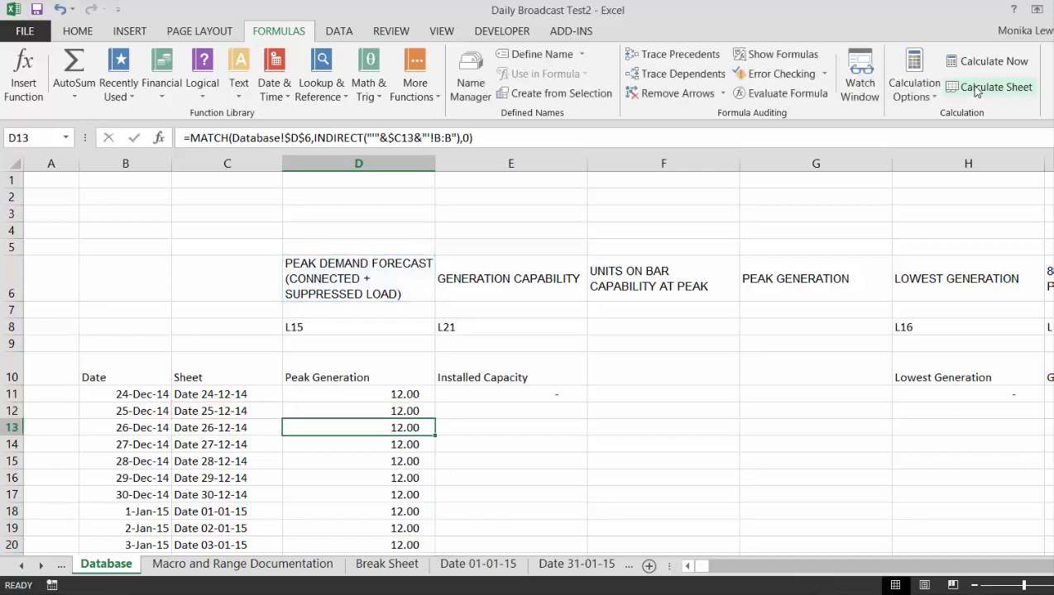
Review the row numbers returned in column D across the daily sheets and go back to D11.
{"action": "key", "text": "Up"}
{"action": "key", "text": "Up"}
{"action": "key", "text": "Down"}
{"action": "key", "text": "Down"}
{"action": "key", "text": "Up"}
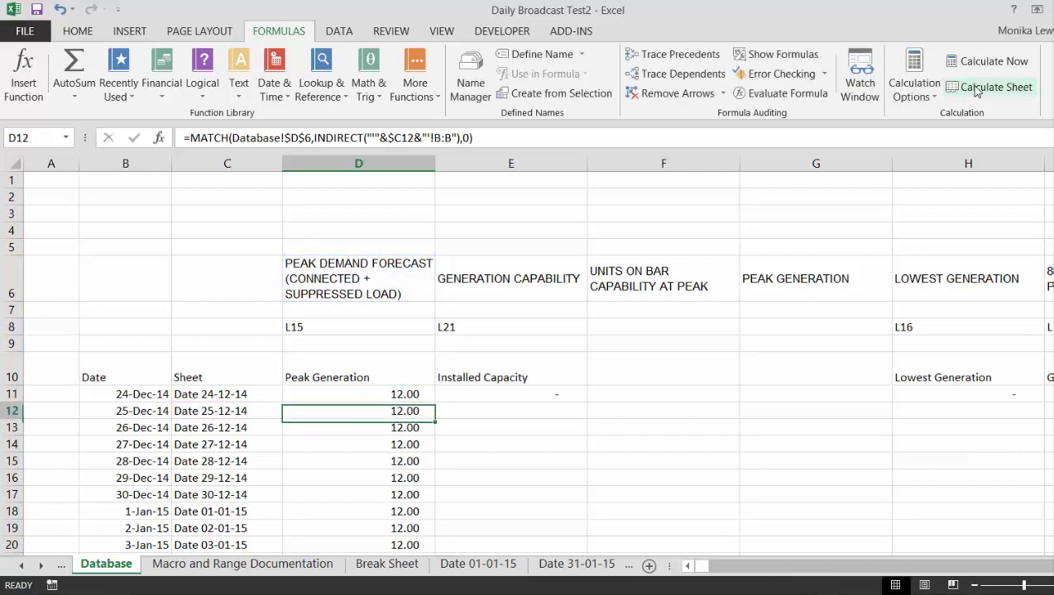
{"action": "key", "text": "Down"}
{"action": "key", "text": "Page_Down"}
{"action": "key", "text": "Page_Down"}
{"action": "key", "text": "Page_Down"}
{"action": "key", "text": "Page_Down"}
{"action": "key", "text": "Page_Down"}
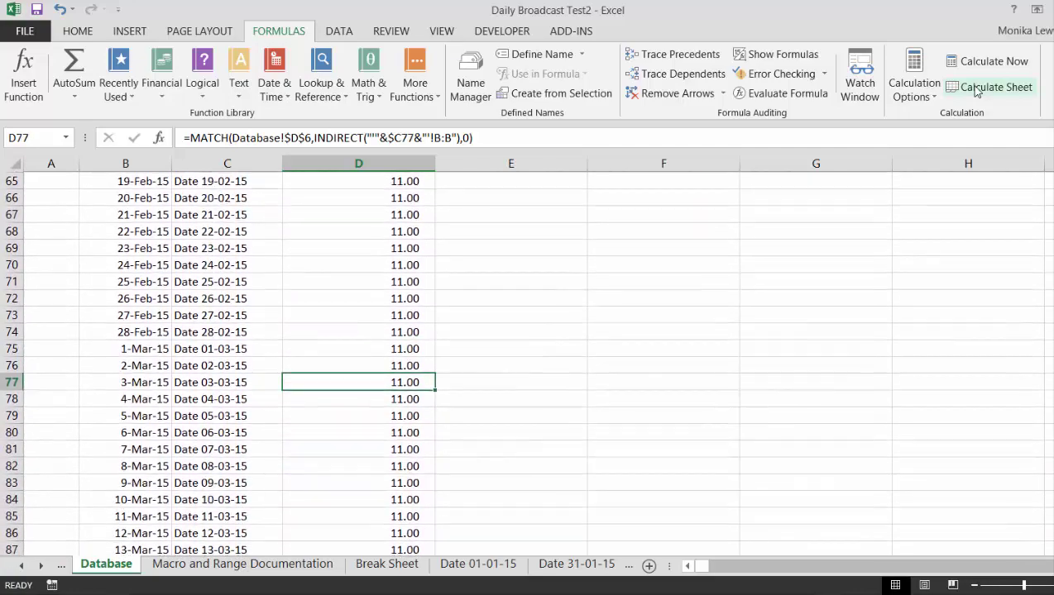
{"action": "key", "text": "Page_Down"}
{"action": "key", "text": "Page_Down"}
{"action": "key", "text": "Page_Down"}
{"action": "key", "text": "Page_Down"}
{"action": "key", "text": "Page_Down"}
{"action": "key", "text": "Page_Down"}
{"action": "key", "text": "Page_Down"}
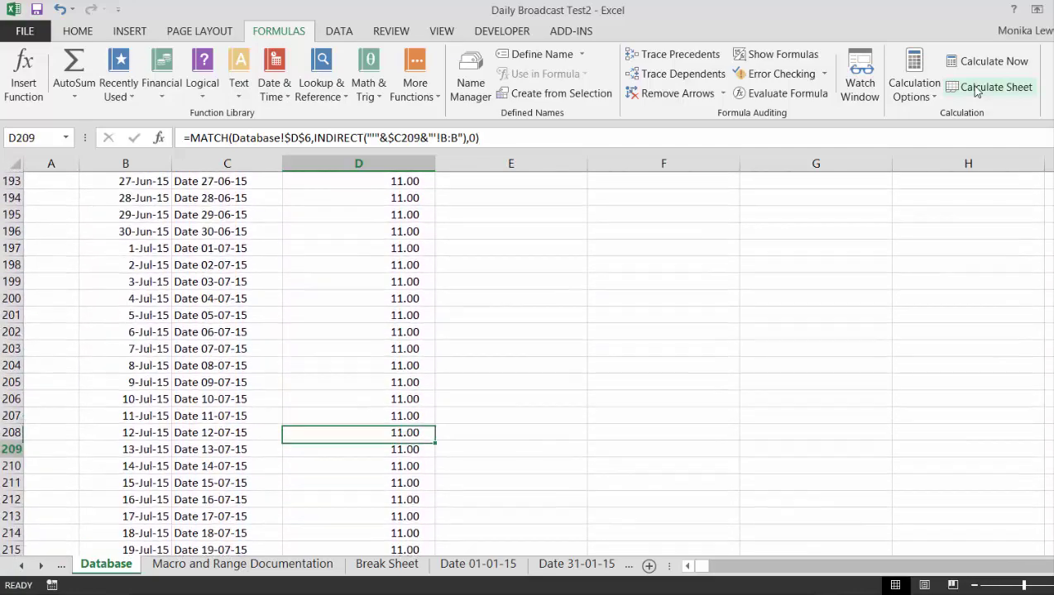
{"action": "key", "text": "Page_Up"}
{"action": "key", "text": "Page_Up"}
{"action": "key", "text": "Page_Up"}
{"action": "key", "text": "Page_Up"}
{"action": "key", "text": "Page_Up"}
{"action": "key", "text": "Page_Up"}
{"action": "key", "text": "Page_Up"}
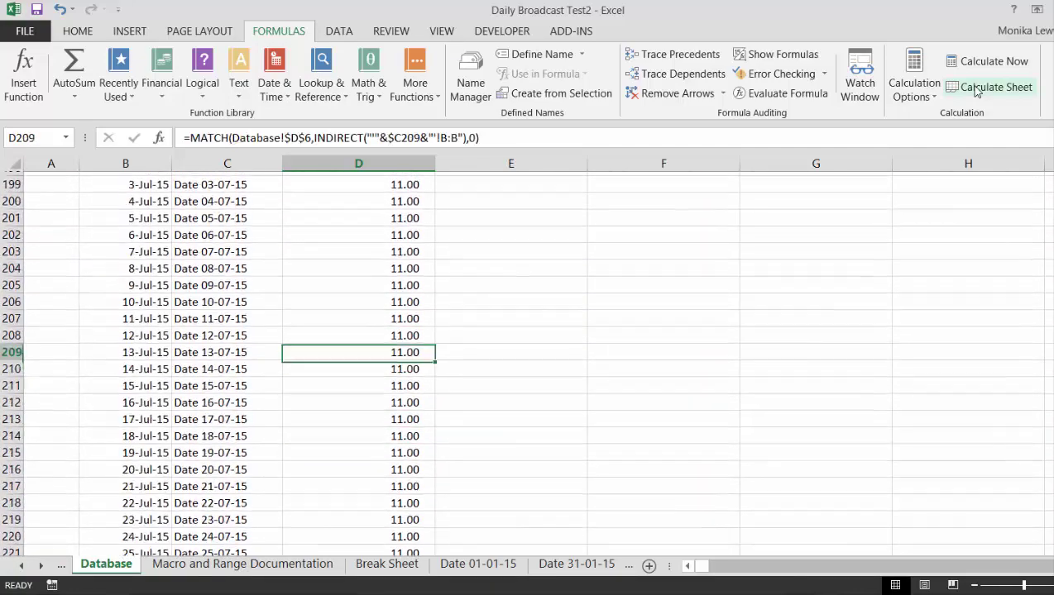
{"action": "key", "text": "Page_Up"}
{"action": "key", "text": "Page_Up"}
{"action": "key", "text": "Page_Up"}
{"action": "key", "text": "Page_Up"}
{"action": "key", "text": "Page_Up"}
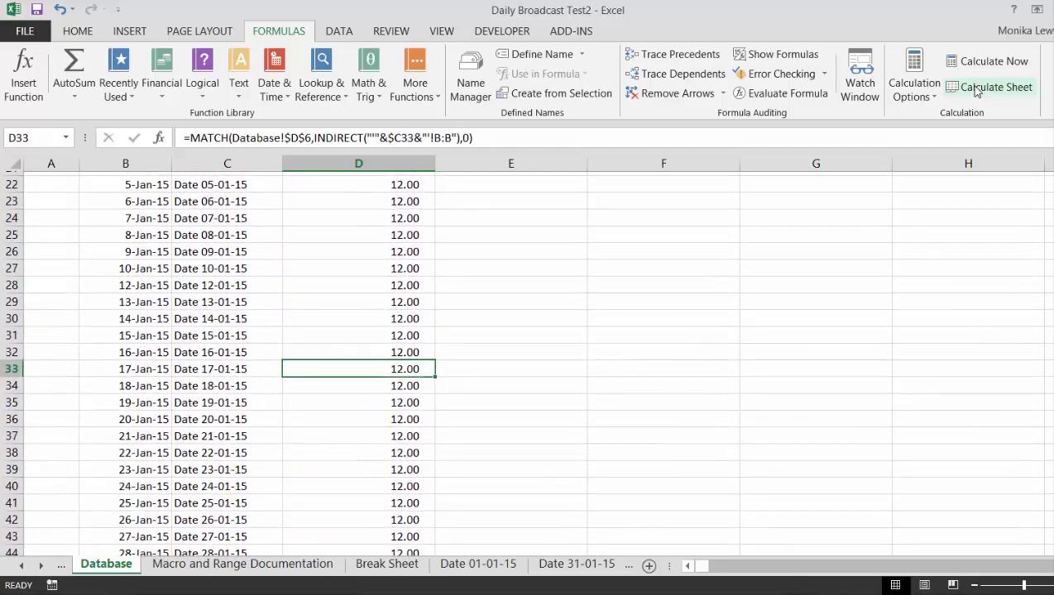
{"action": "key", "text": "Up"}
{"action": "key", "text": "Up"}
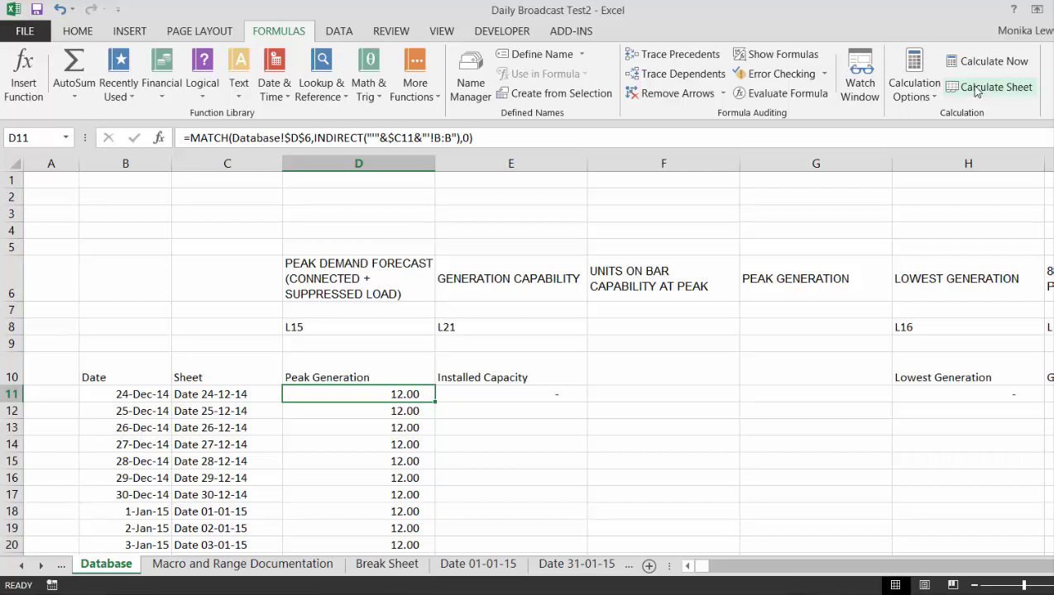
Wrap the MATCH formula in D11 in an INDEX over column K of the Date 01-01-15 sheet and accept the proposed correction.
{"action": "key", "text": "F2"}
{"action": "key", "text": "Left"}
{"action": "key", "text": "Left"}
{"action": "key", "text": "Left"}
{"action": "key", "text": "Left"}
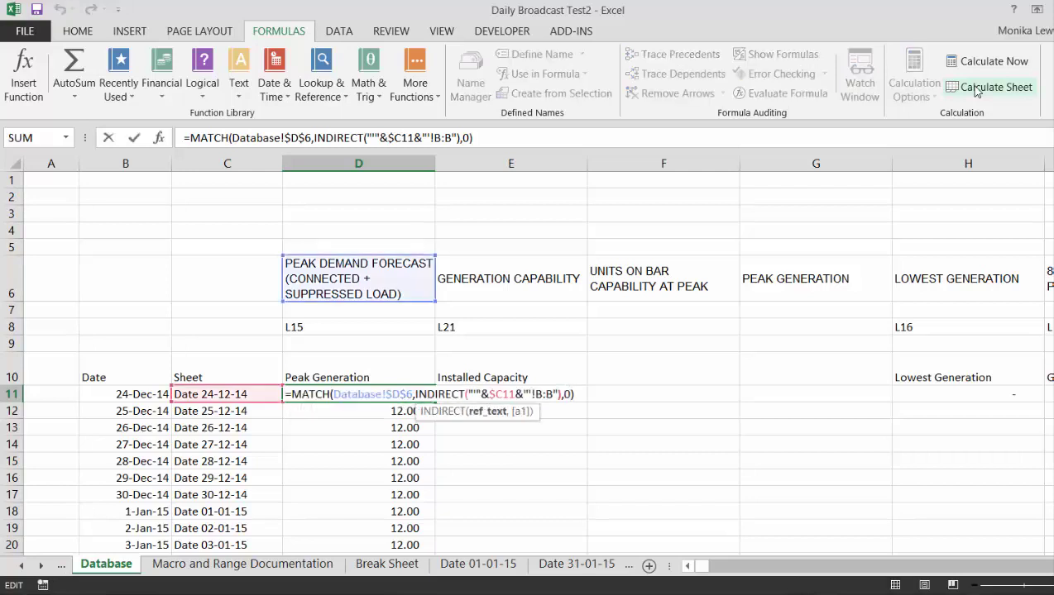
{"action": "key", "text": "Left"}
{"action": "key", "text": "Left"}
{"action": "key", "text": "Left"}
{"action": "key", "text": "Left"}
{"action": "key", "text": "Left"}
{"action": "key", "text": "Left"}
{"action": "key", "text": "Left"}
{"action": "key", "text": "Left"}
{"action": "key", "text": "Left"}
{"action": "key", "text": "Left"}
{"action": "key", "text": "Left"}
{"action": "key", "text": "Left"}
{"action": "key", "text": "Left"}
{"action": "key", "text": "Home"}
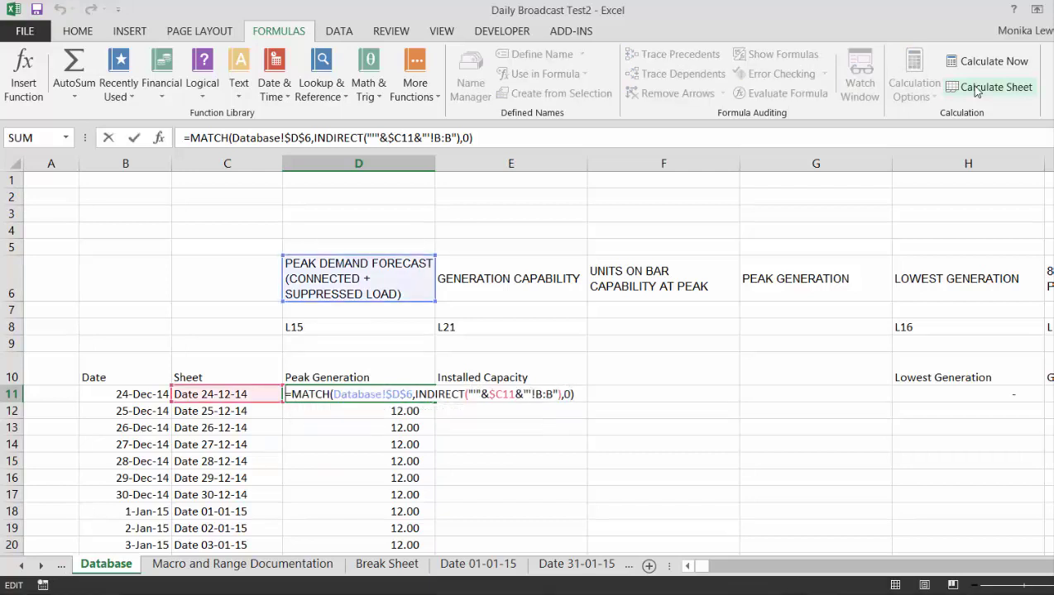
{"action": "type", "text": "index("}
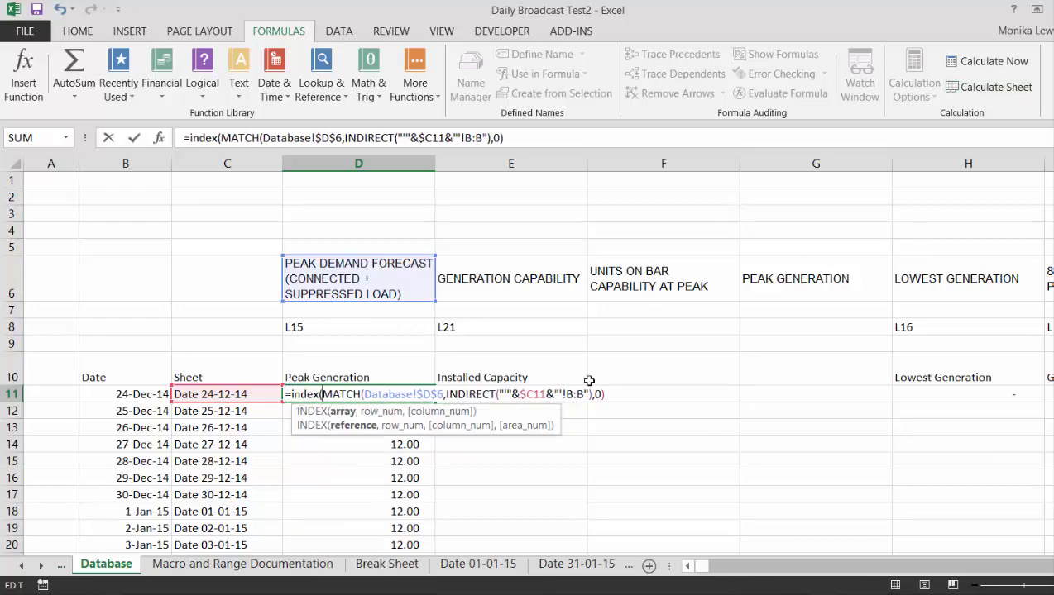
{"action": "left_click", "coordinate": [452, 567]}
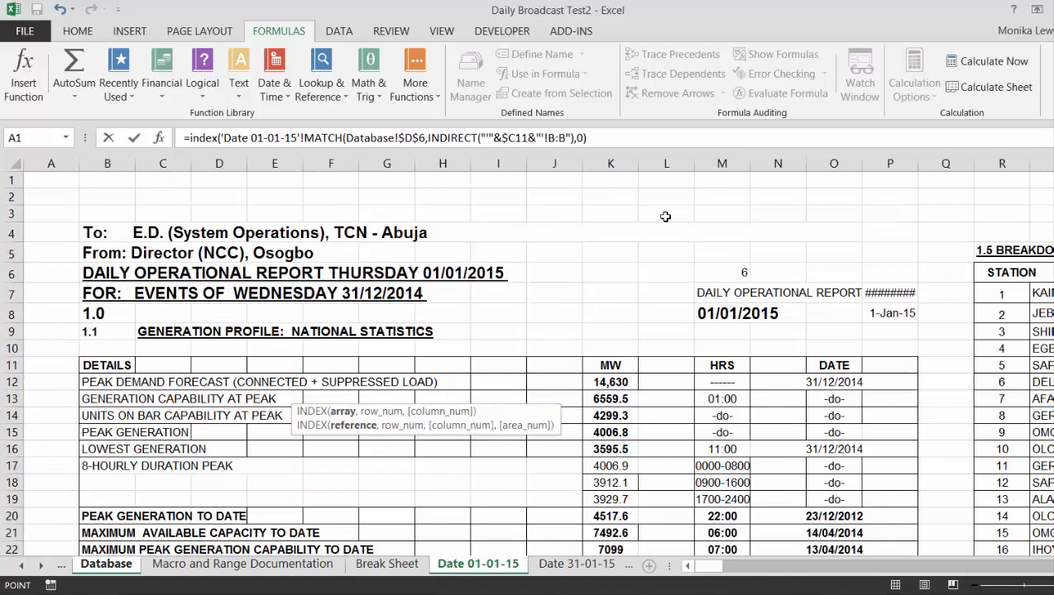
{"action": "left_click", "coordinate": [611, 162]}
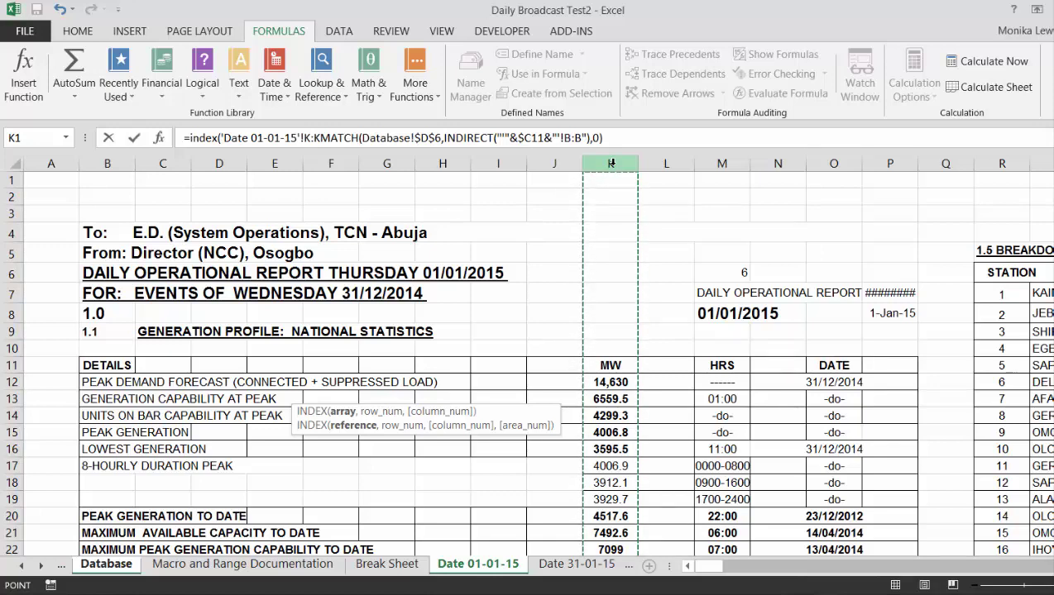
{"action": "type", "text": ","}
{"action": "key", "text": "Return"}
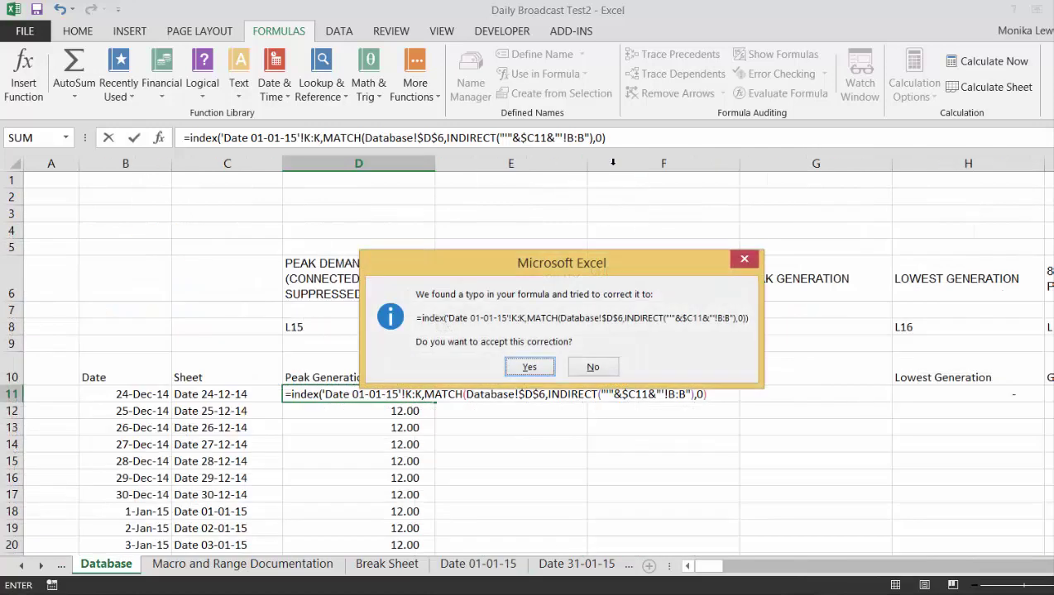
{"action": "key", "text": "Return"}
Insert an INDIRECT function in front of the 'Date 01-01-15'!K:K reference inside the INDEX formula in D11.
{"action": "key", "text": "Up"}
{"action": "key", "text": "F2"}
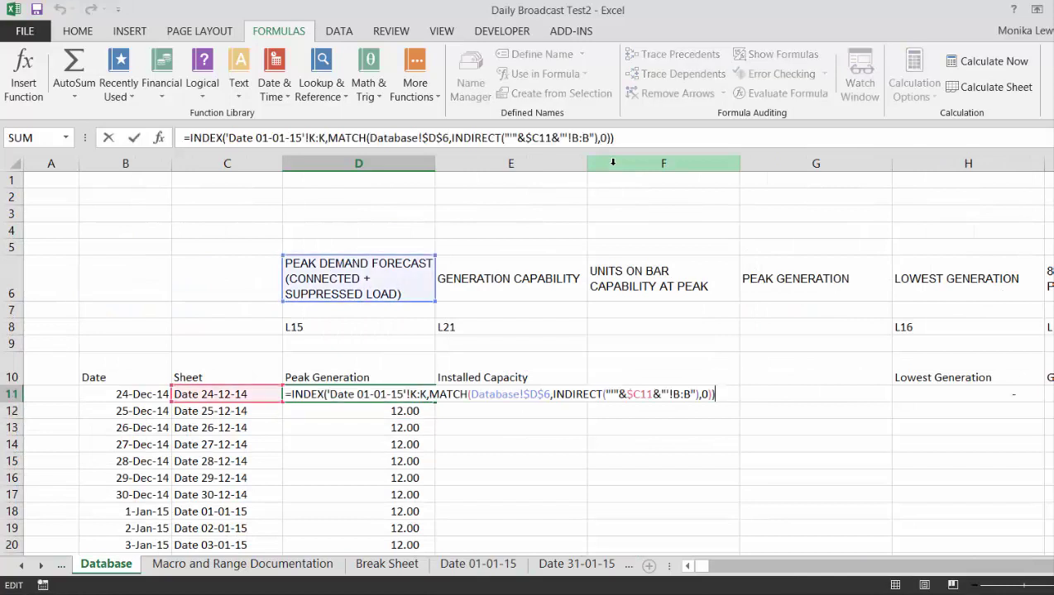
{"action": "key", "text": "Left"}
{"action": "key", "text": "Left"}
{"action": "key", "text": "Left"}
{"action": "key", "text": "Left"}
{"action": "key", "text": "Left"}
{"action": "key", "text": "Left"}
{"action": "key", "text": "Left"}
{"action": "key", "text": "Left"}
{"action": "key", "text": "Left"}
{"action": "key", "text": "Left"}
{"action": "key", "text": "Left"}
{"action": "key", "text": "Left"}
{"action": "key", "text": "Left"}
{"action": "key", "text": "Left"}
{"action": "key", "text": "Left"}
{"action": "key", "text": "Left"}
{"action": "key", "text": "Left"}
{"action": "key", "text": "Left"}
{"action": "key", "text": "Left"}
{"action": "key", "text": "Left"}
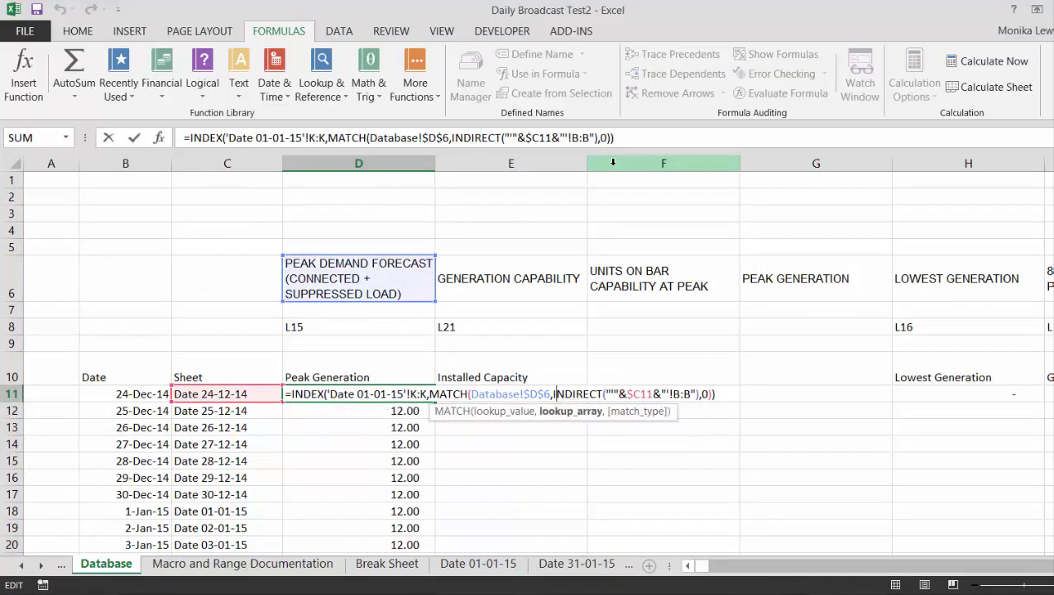
{"action": "key", "text": "Left"}
{"action": "key", "text": "Left"}
{"action": "key", "text": "Left"}
{"action": "key", "text": "Left"}
{"action": "key", "text": "Left"}
{"action": "key", "text": "Left"}
{"action": "key", "text": "Left"}
{"action": "key", "text": "Left"}
{"action": "key", "text": "Left"}
{"action": "key", "text": "Left"}
{"action": "key", "text": "Left"}
{"action": "key", "text": "Left"}
{"action": "key", "text": "Left"}
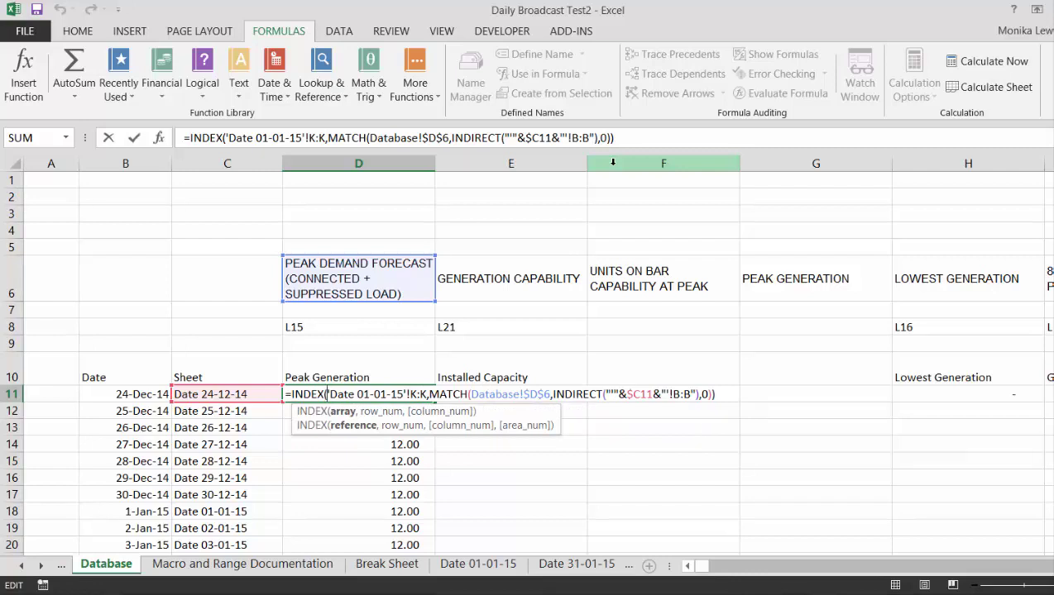
{"action": "type", "text": "index"}
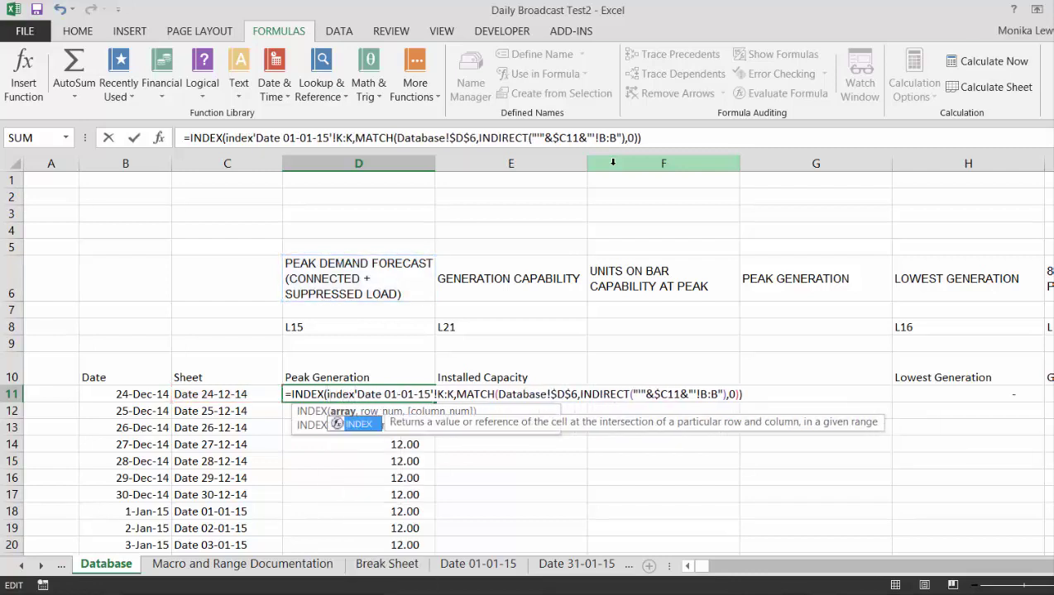
{"action": "key", "text": "BackSpace"}
{"action": "key", "text": "BackSpace"}
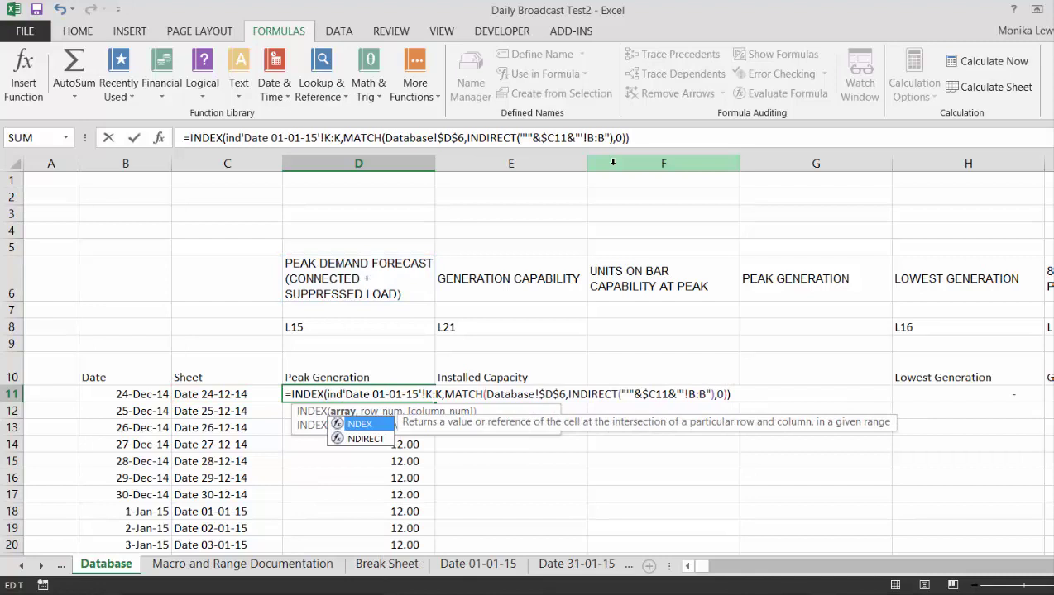
{"action": "type", "text": "i"}
{"action": "key", "text": "Tab"}
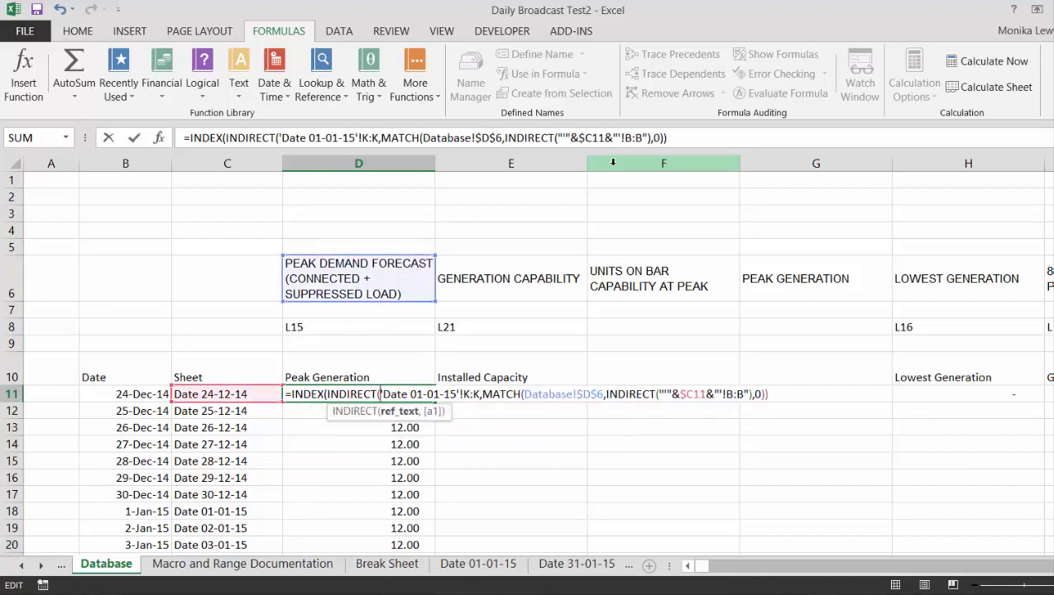
Enclose the opening apostrophe in quotation marks followed by &, and remove the fixed sheet name Date 01-01-15 from the INDIRECT text.
{"action": "type", "text": "\""}
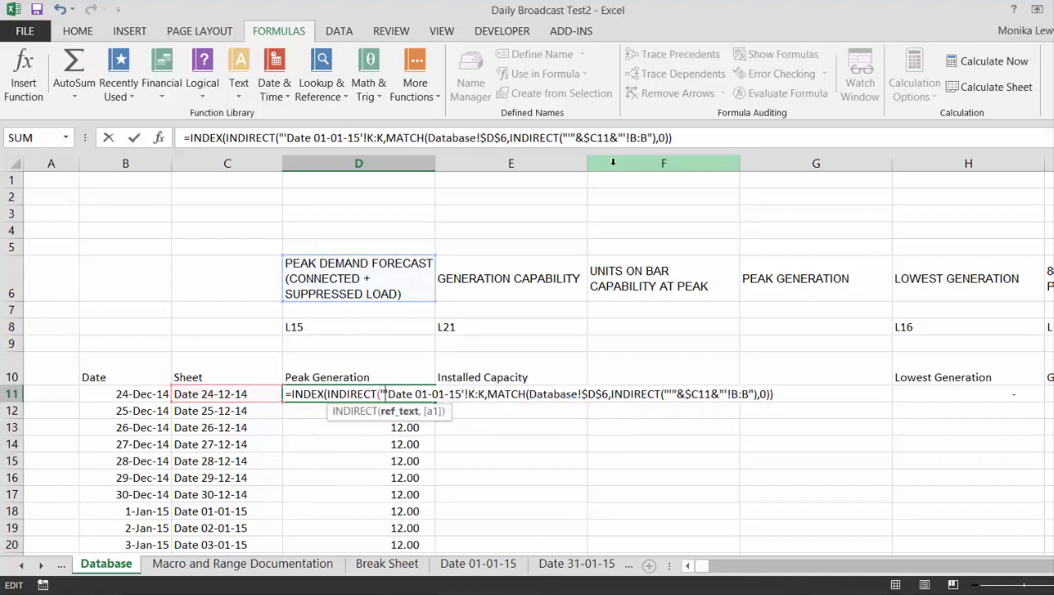
{"action": "key", "text": "Right"}
{"action": "type", "text": "\""}
{"action": "key", "text": "BackSpace"}
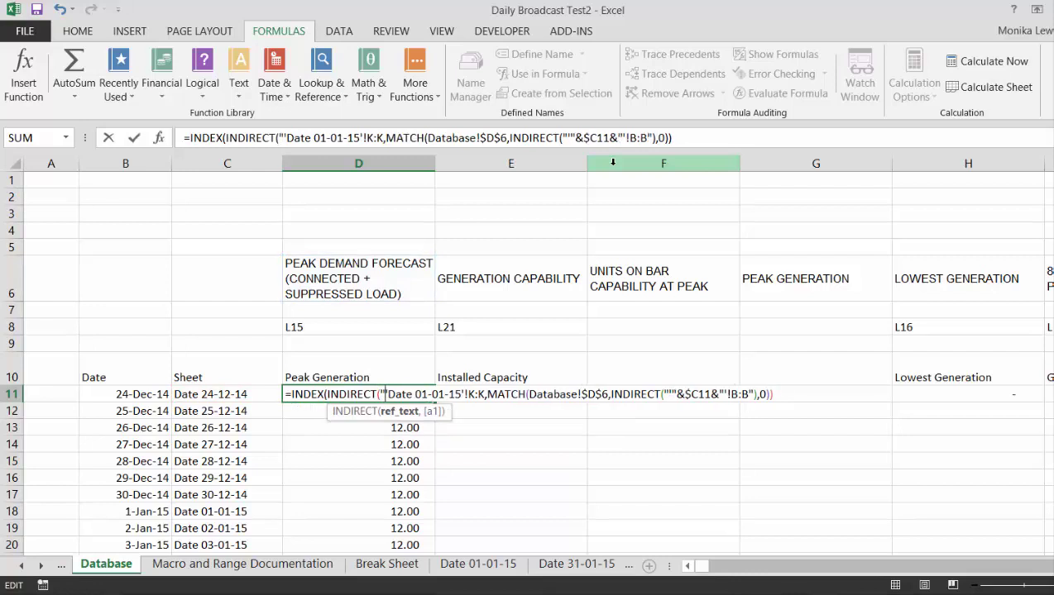
{"action": "type", "text": "\"\""}
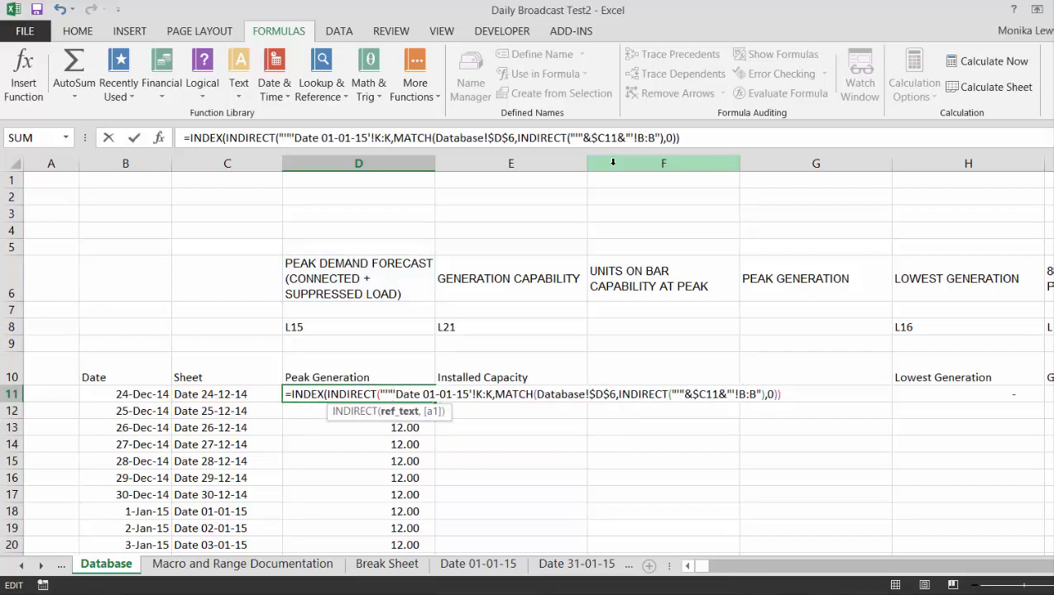
{"action": "key", "text": "BackSpace"}
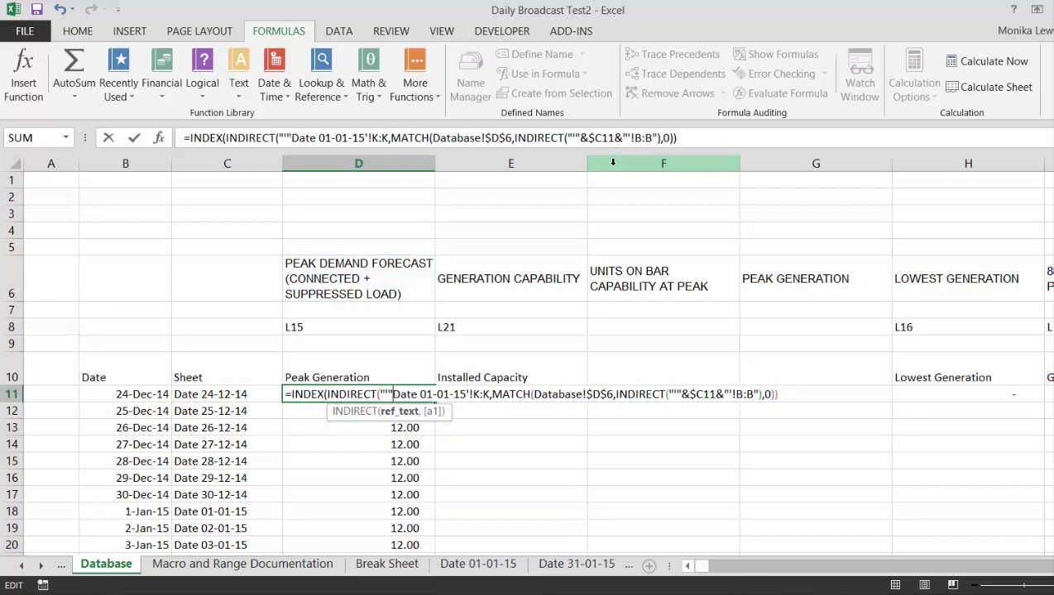
{"action": "type", "text": "&"}
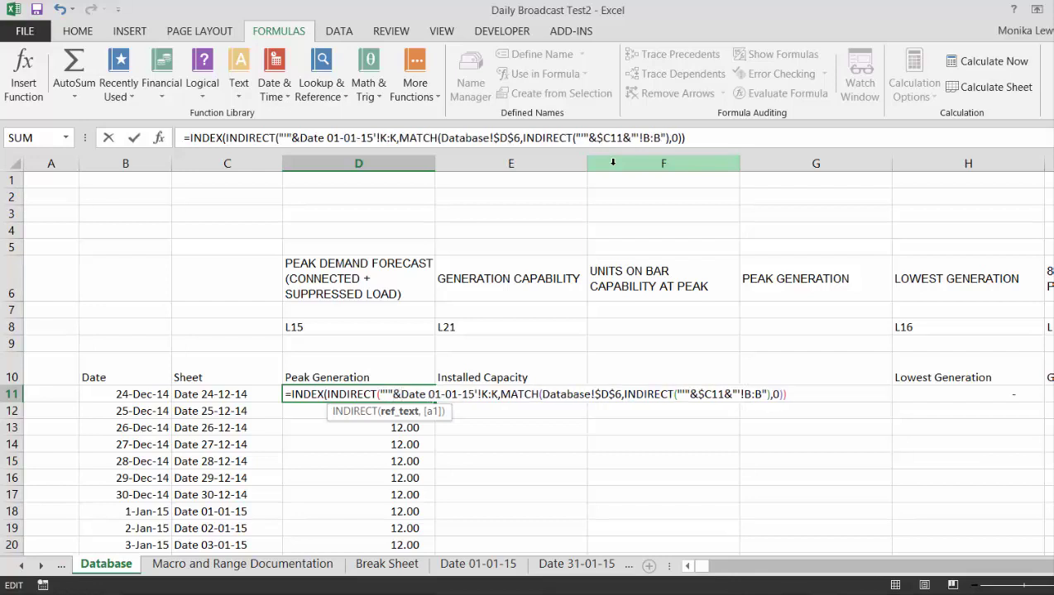
{"action": "key", "text": "Delete"}
{"action": "key", "text": "Delete"}
{"action": "key", "text": "Delete"}
{"action": "key", "text": "Delete"}
{"action": "key", "text": "Delete"}
{"action": "key", "text": "Delete"}
{"action": "key", "text": "Delete"}
{"action": "key", "text": "Delete"}
{"action": "key", "text": "Delete"}
{"action": "key", "text": "Delete"}
{"action": "key", "text": "Delete"}
{"action": "key", "text": "Delete"}
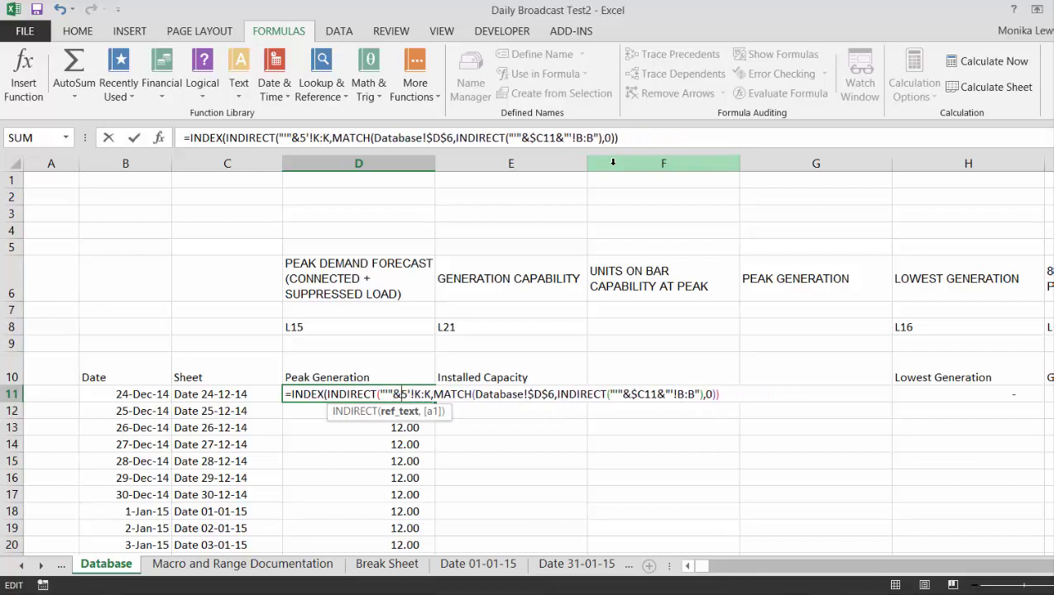
{"action": "key", "text": "Delete"}
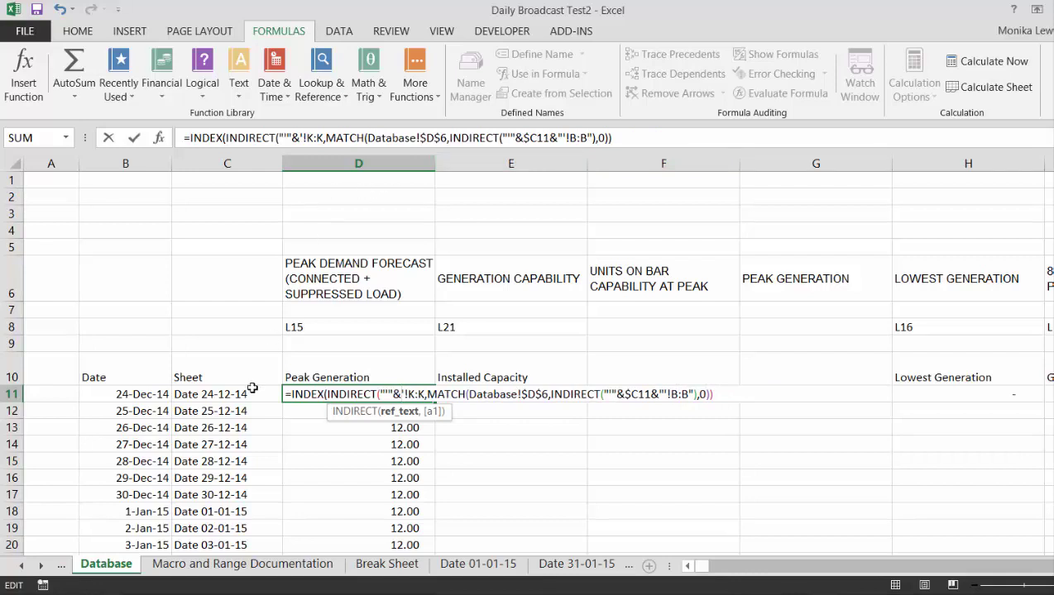
Complete the INDEX array as INDIRECT("'"&$C11&"'!K:K") using the sheet name cell and enter the formula in D11.
{"action": "left_click", "coordinate": [235, 396]}
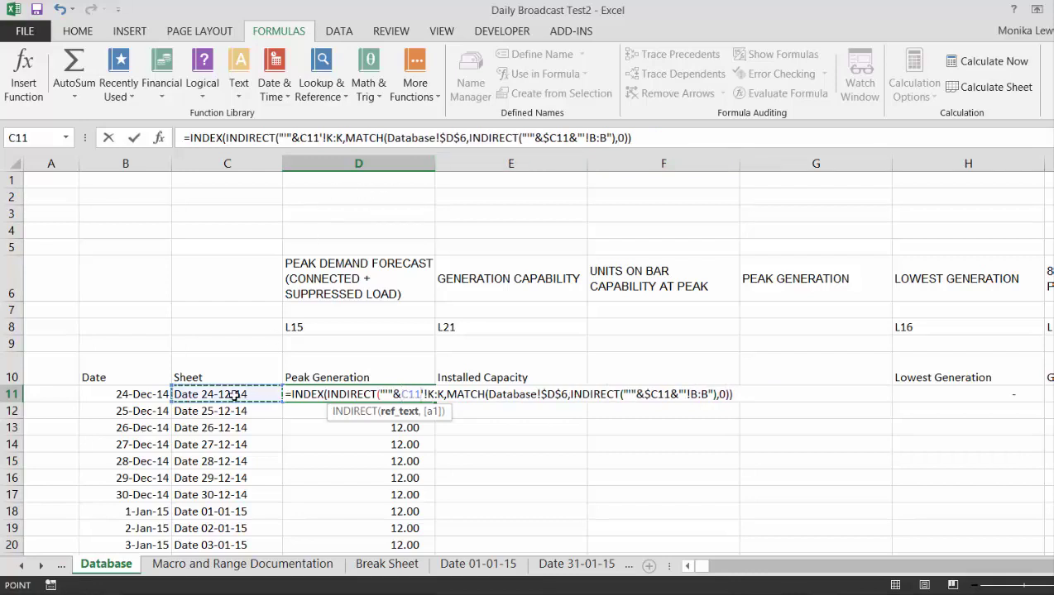
{"action": "key", "text": "F4"}
{"action": "key", "text": "F4"}
{"action": "key", "text": "F4"}
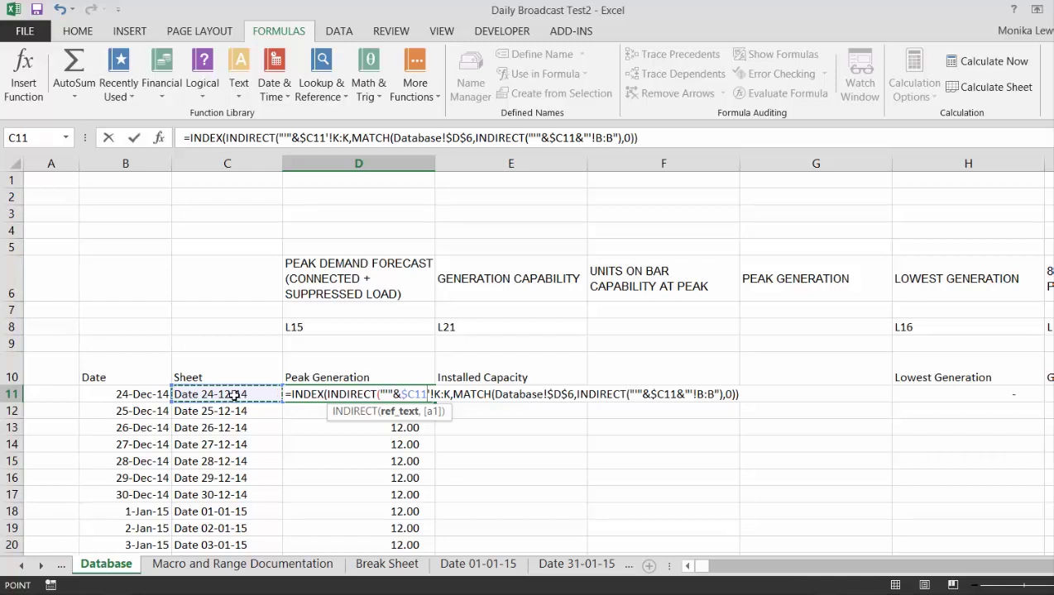
{"action": "type", "text": "&"}
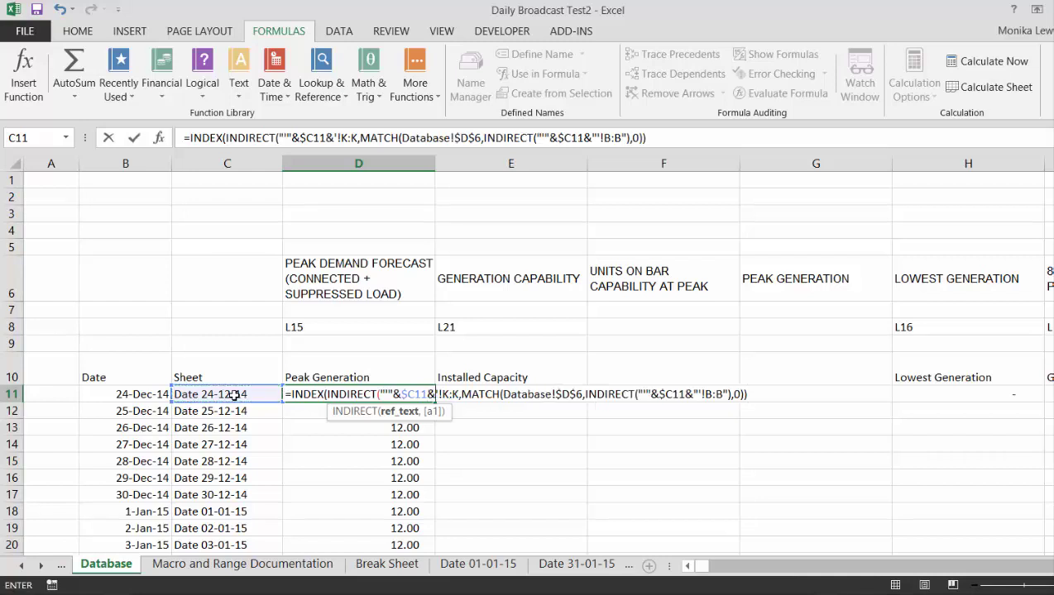
{"action": "type", "text": "\""}
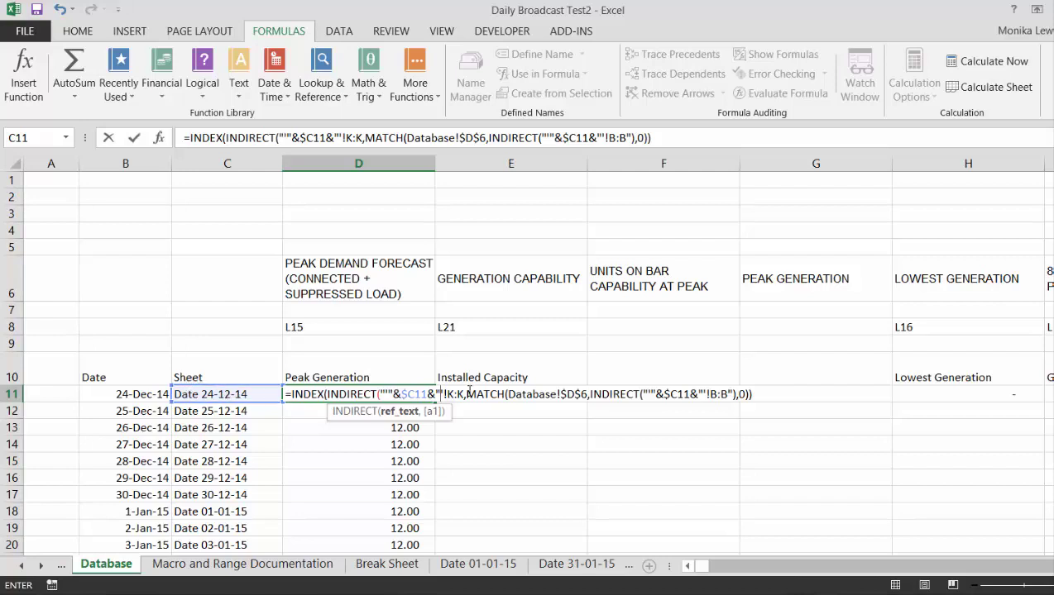
{"action": "left_click", "coordinate": [464, 394]}
{"action": "type", "text": "\")"}
{"action": "key", "text": "Return"}
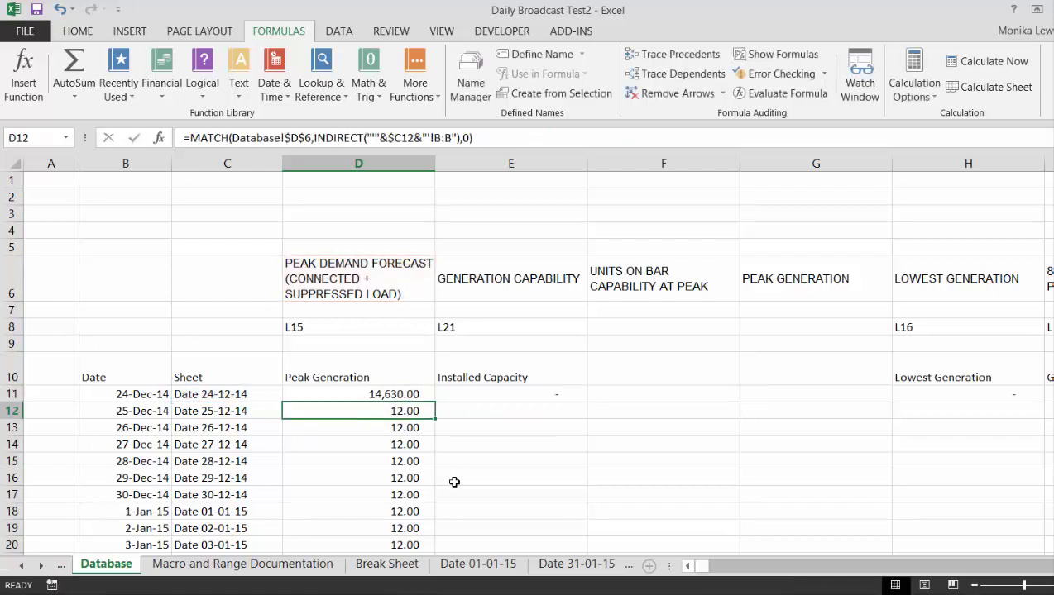
Fill the INDEX, MATCH and INDIRECT formula from D11 down column D for all listed dates.
{"action": "key", "text": "Up"}
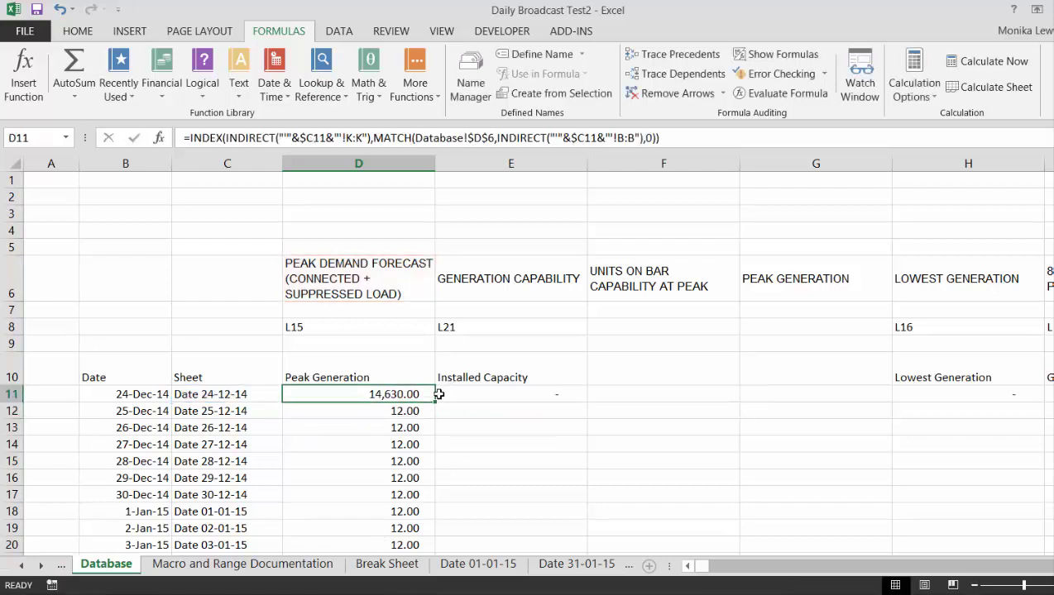
{"action": "left_click_drag", "start_coordinate": [436, 404], "coordinate": [413, 548]}
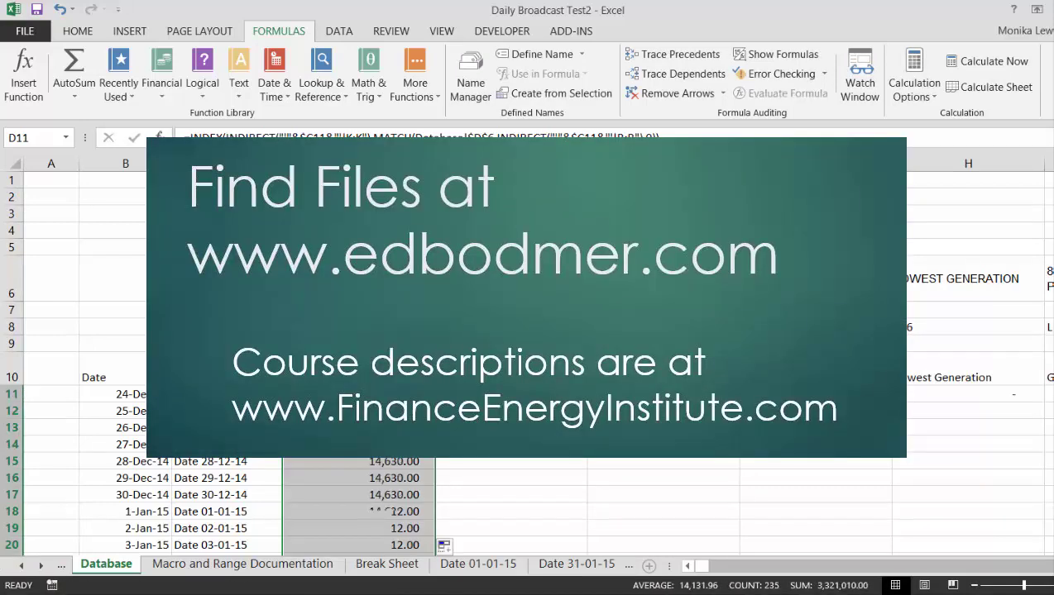
Review the peak demand values returned in column D down to the last August dates and go back to the column's header.
{"action": "left_click", "coordinate": [359, 411]}
{"action": "key", "text": "Down"}
{"action": "key", "text": "Down"}
{"action": "key", "text": "Down"}
{"action": "key", "text": "Down"}
{"action": "key", "text": "Down"}
{"action": "key", "text": "Down"}
{"action": "key", "text": "Down"}
{"action": "key", "text": "Down"}
{"action": "key", "text": "Down"}
{"action": "key", "text": "Down"}
{"action": "key", "text": "Down"}
{"action": "key", "text": "Down"}
{"action": "key", "text": "Down"}
{"action": "key", "text": "Down"}
{"action": "key", "text": "Down"}
{"action": "key", "text": "Down"}
{"action": "key", "text": "Down"}
{"action": "key", "text": "Down"}
{"action": "key", "text": "Down"}
{"action": "key", "text": "Down"}
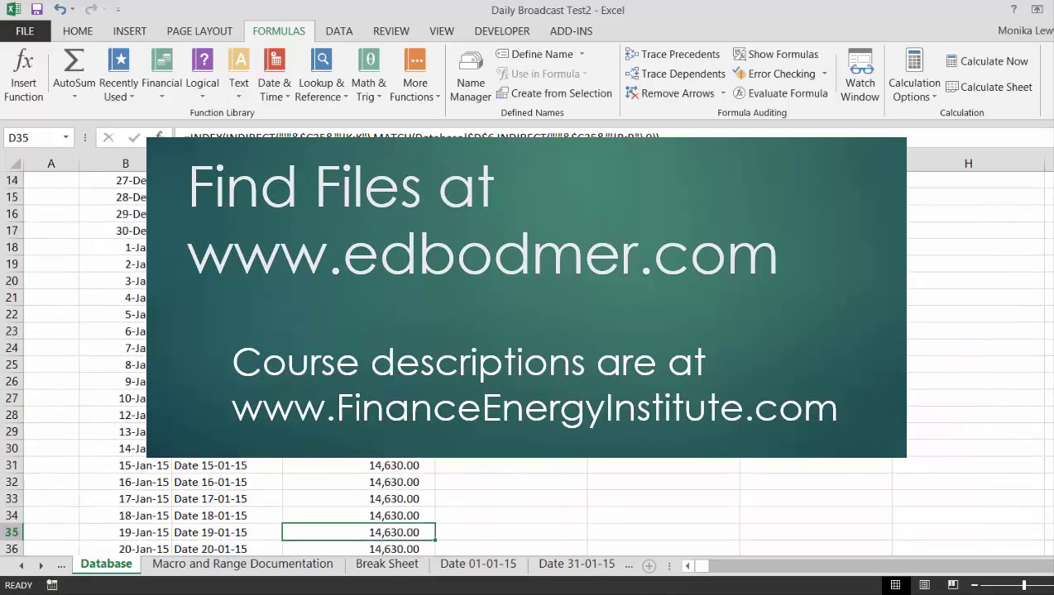
{"action": "key", "text": "Down"}
{"action": "key", "text": "Down"}
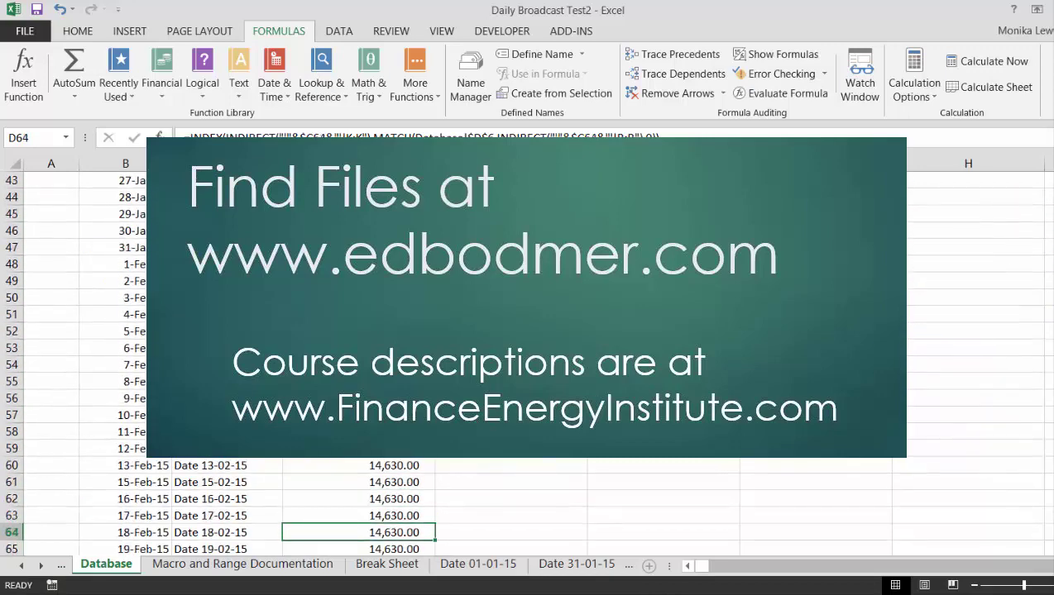
{"action": "key", "text": "Down"}
{"action": "key", "text": "Down"}
{"action": "key", "text": "Down"}
{"action": "key", "text": "Down"}
{"action": "key", "text": "Down"}
{"action": "key", "text": "Down"}
{"action": "key", "text": "Down"}
{"action": "key", "text": "Down"}
{"action": "key", "text": "Down"}
{"action": "key", "text": "Down"}
{"action": "key", "text": "Down"}
{"action": "key", "text": "Down"}
{"action": "key", "text": "Down"}
{"action": "key", "text": "Down"}
{"action": "key", "text": "Down"}
{"action": "key", "text": "Down"}
{"action": "key", "text": "Down"}
{"action": "key", "text": "Down"}
{"action": "key", "text": "Down"}
{"action": "key", "text": "Down"}
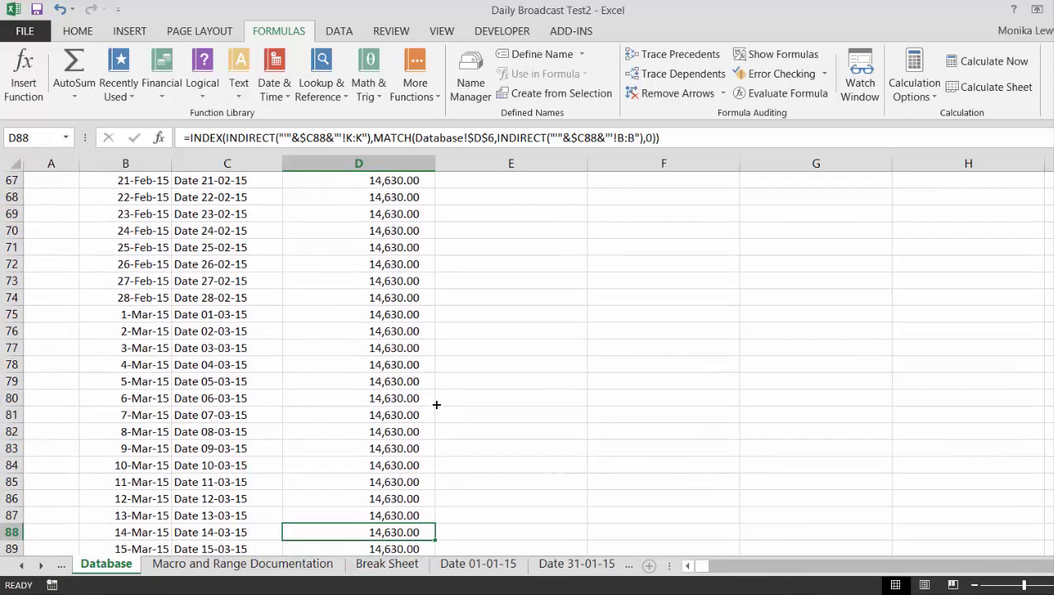
{"action": "key", "text": "ctrl+Down"}
{"action": "key", "text": "Up"}
{"action": "key", "text": "Up"}
{"action": "key", "text": "Up"}
{"action": "key", "text": "Up"}
{"action": "key", "text": "Up"}
{"action": "key", "text": "Up"}
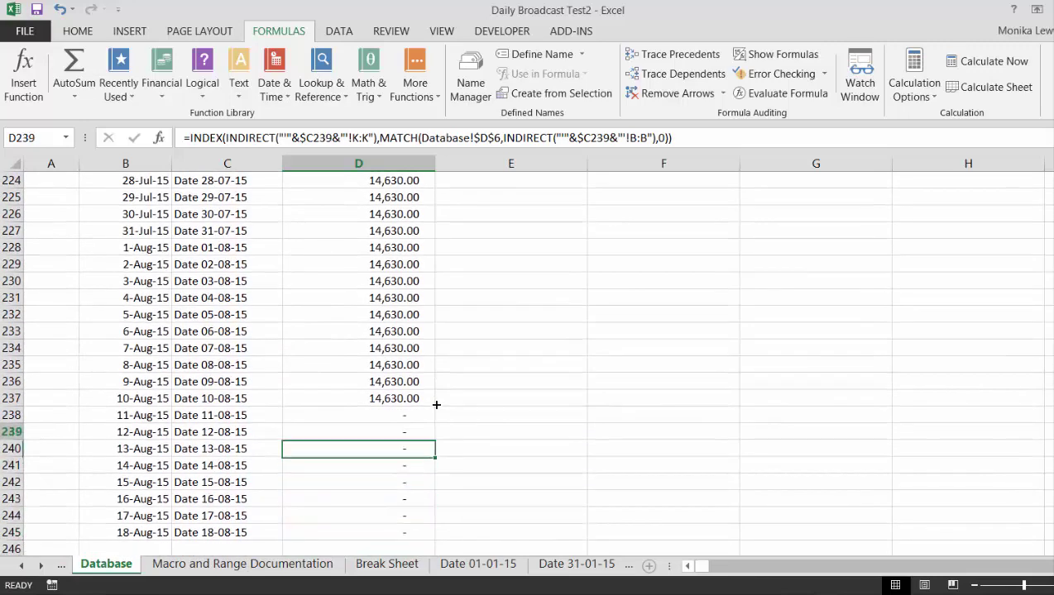
{"action": "key", "text": "Up"}
{"action": "key", "text": "Up"}
{"action": "key", "text": "Down"}
{"action": "key", "text": "Up"}
{"action": "key", "text": "Up"}
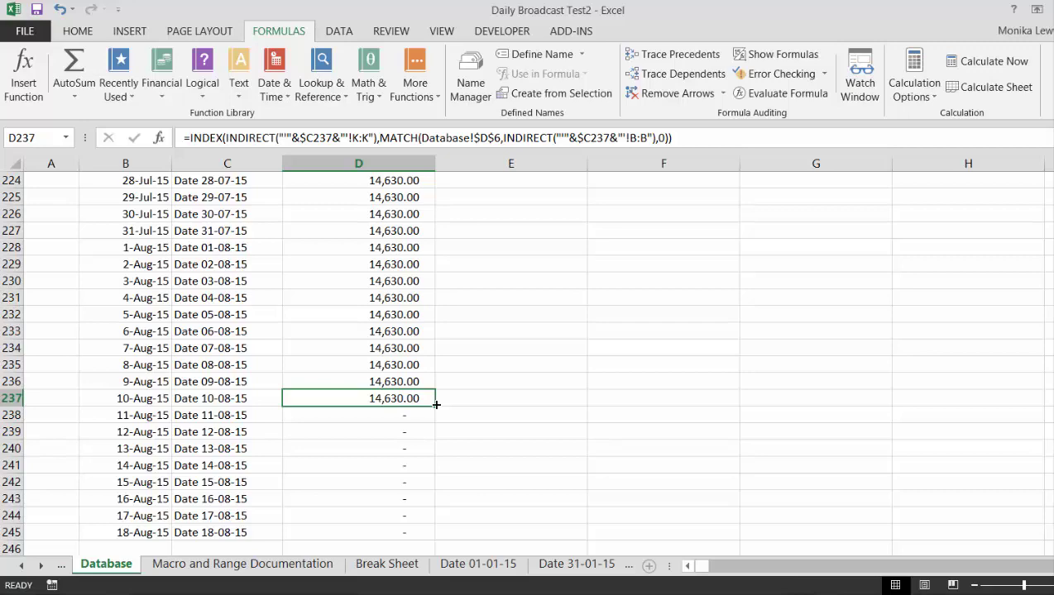
{"action": "key", "text": "ctrl+Up"}
{"action": "key", "text": "Up"}
{"action": "key", "text": "Down"}
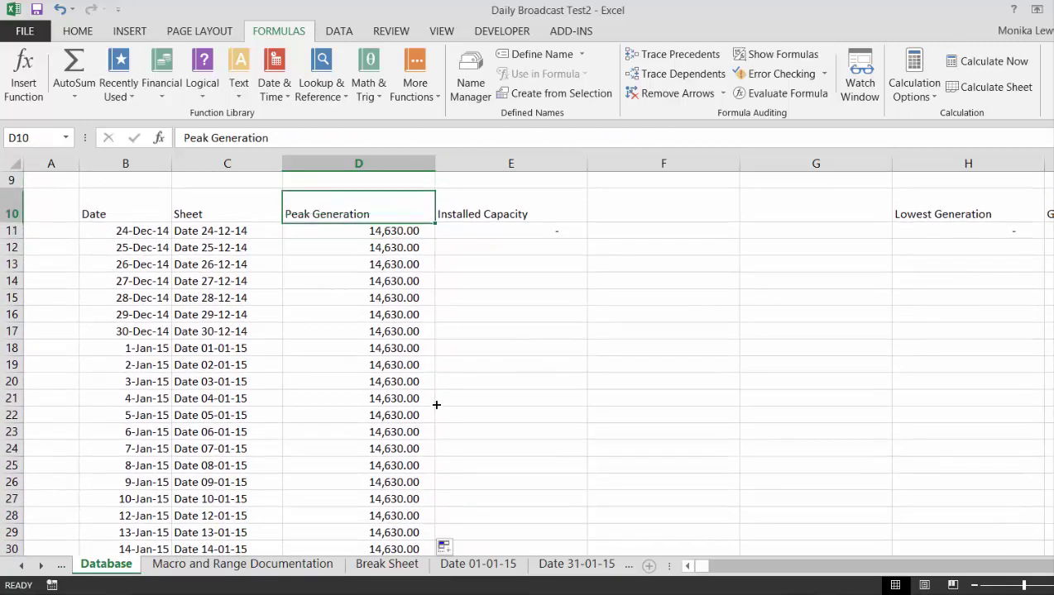
Make the column of the MATCH lookup value relative in D11's formula, changing the reference to Database!D$6.
{"action": "key", "text": "Up"}
{"action": "key", "text": "Up"}
{"action": "key", "text": "Up"}
{"action": "key", "text": "Up"}
{"action": "key", "text": "Up"}
{"action": "key", "text": "Up"}
{"action": "key", "text": "Up"}
{"action": "key", "text": "Up"}
{"action": "key", "text": "Up"}
{"action": "key", "text": "Down"}
{"action": "key", "text": "Down"}
{"action": "key", "text": "Down"}
{"action": "key", "text": "Down"}
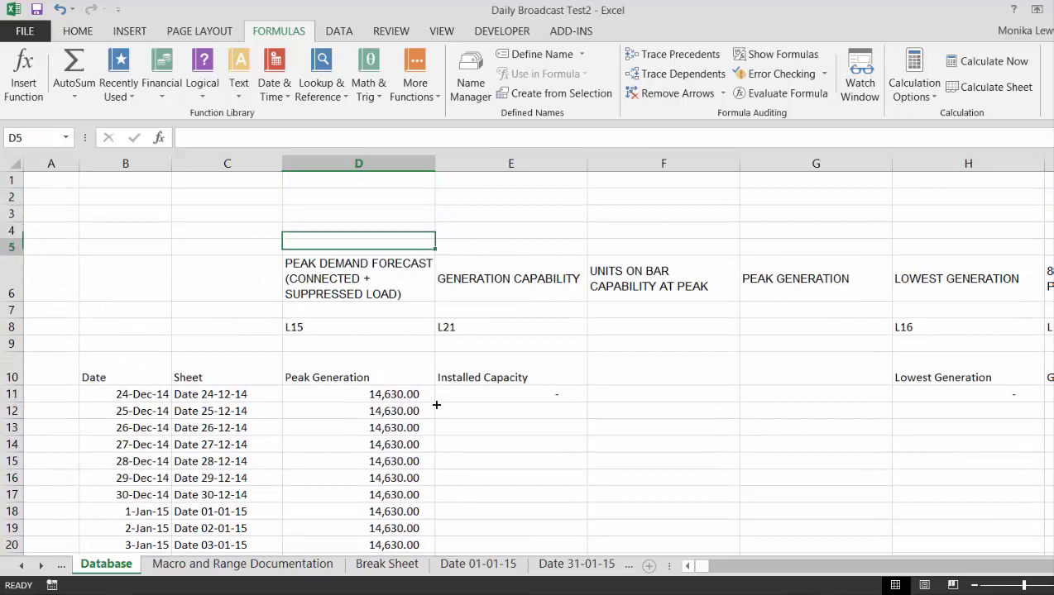
{"action": "key", "text": "Down"}
{"action": "key", "text": "Down"}
{"action": "key", "text": "Down"}
{"action": "key", "text": "Down"}
{"action": "key", "text": "Down"}
{"action": "key", "text": "Down"}
{"action": "key", "text": "F2"}
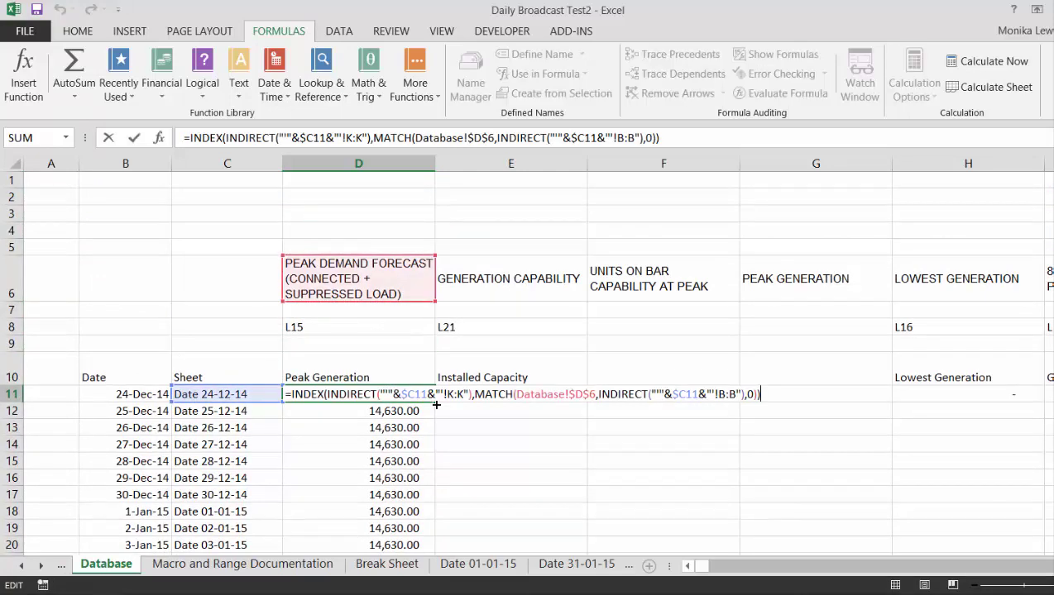
{"action": "key", "text": "Left"}
{"action": "key", "text": "Left"}
{"action": "key", "text": "Left"}
{"action": "key", "text": "Left"}
{"action": "key", "text": "Left"}
{"action": "key", "text": "Left"}
{"action": "key", "text": "Left"}
{"action": "key", "text": "Left"}
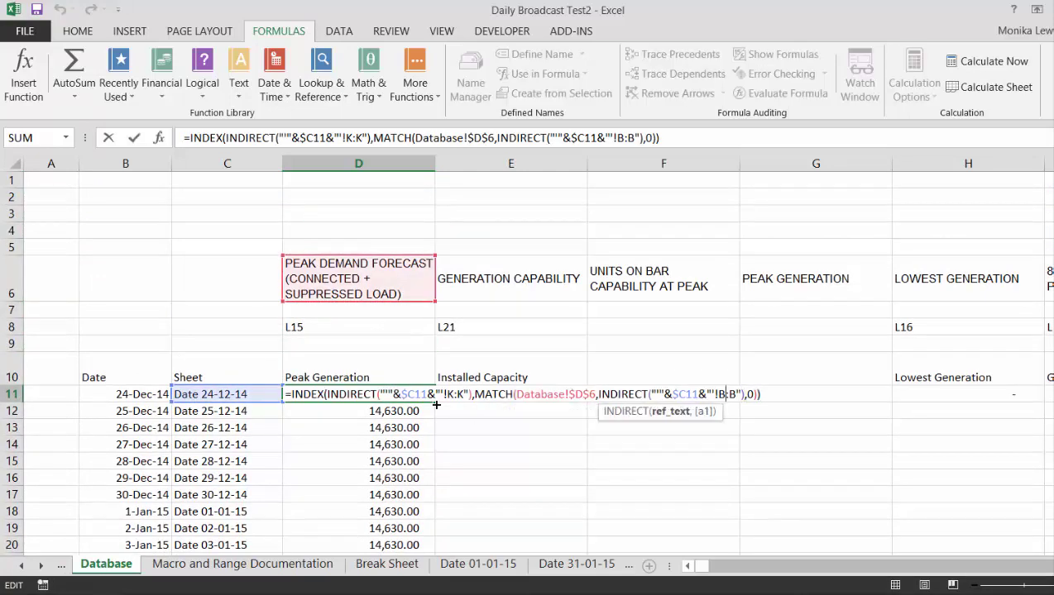
{"action": "key", "text": "Left"}
{"action": "key", "text": "Left"}
{"action": "key", "text": "Left"}
{"action": "key", "text": "Left"}
{"action": "key", "text": "Left"}
{"action": "key", "text": "Left"}
{"action": "key", "text": "Left"}
{"action": "key", "text": "Left"}
{"action": "key", "text": "Left"}
{"action": "key", "text": "Left"}
{"action": "key", "text": "Left"}
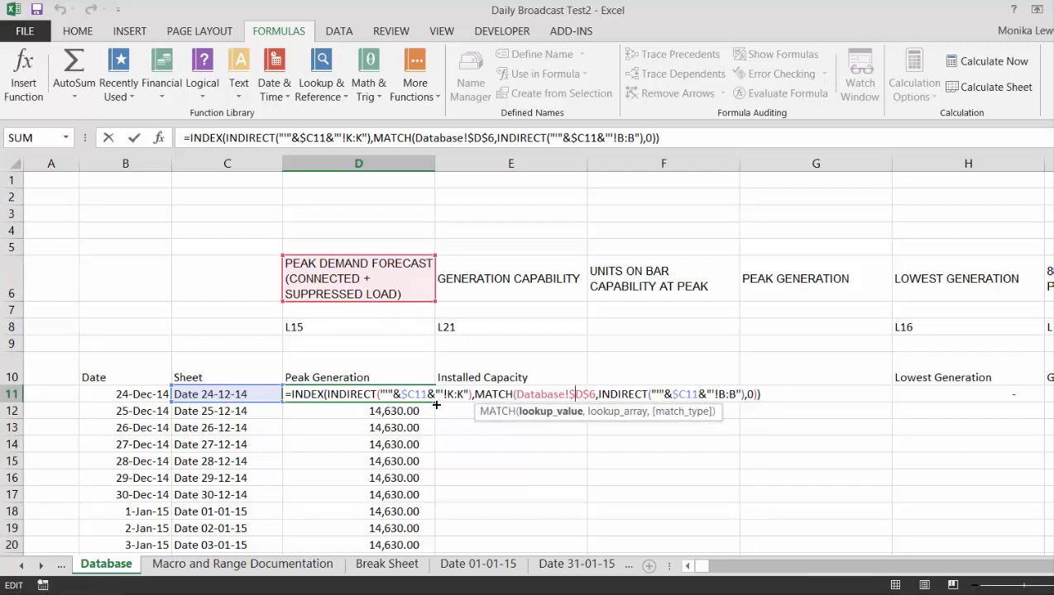
{"action": "key", "text": "BackSpace"}
{"action": "key", "text": "ctrl+Return"}
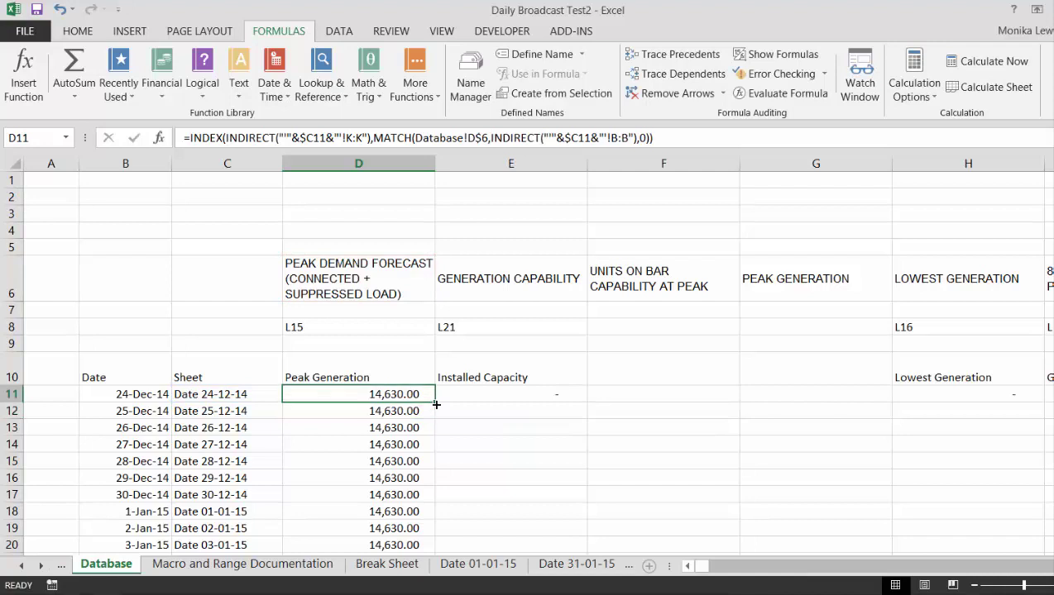
Copy the INDEX, MATCH and INDIRECT formula from D11 into E11 under Installed Capacity.
{"action": "key", "text": "ctrl+c"}
{"action": "key", "text": "Right"}
{"action": "key", "text": "ctrl+v"}
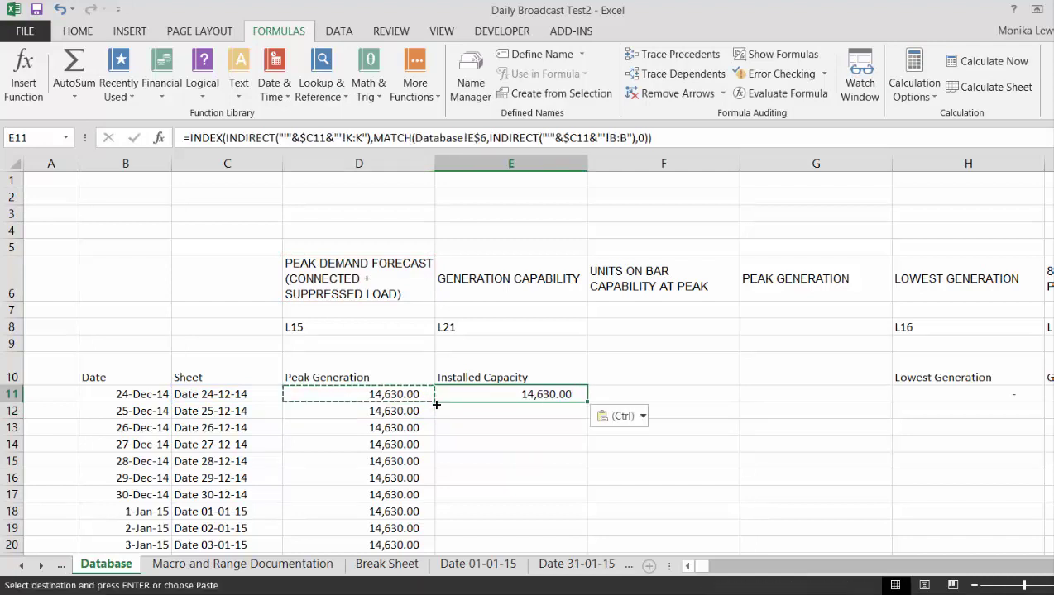
{"action": "key", "text": "Escape"}
{"action": "key", "text": "Left"}
{"action": "key", "text": "Right"}
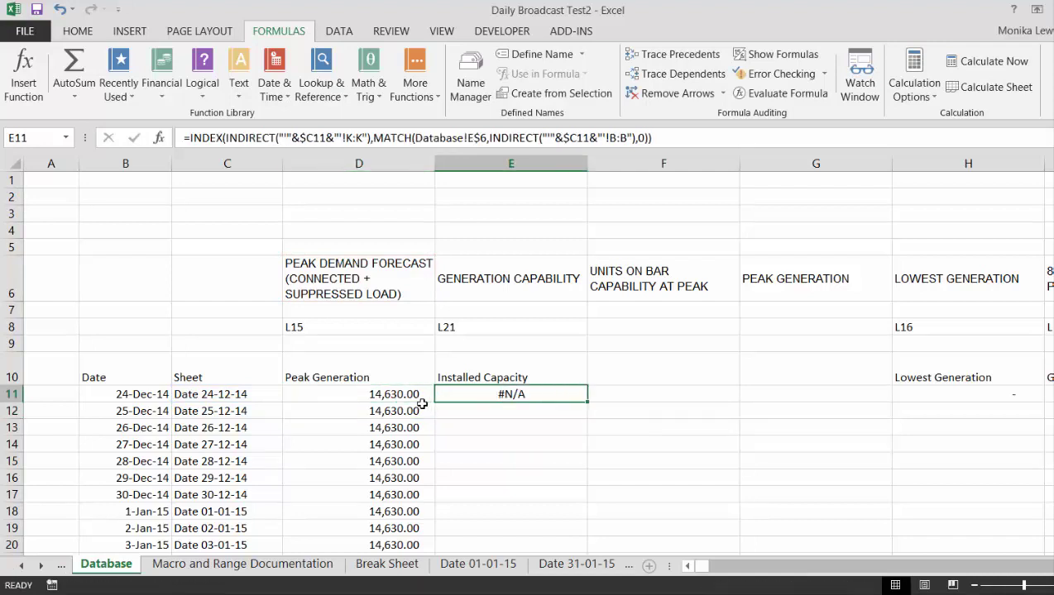
Fill the formula from E11 down column E for all listed dates.
{"action": "double_click", "coordinate": [590, 403]}
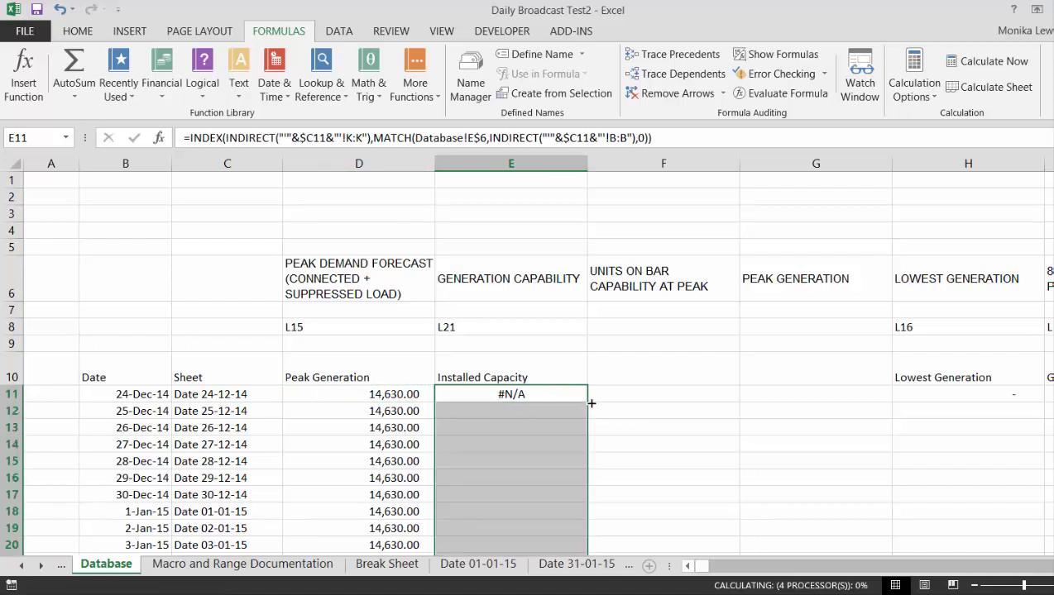
{"action": "key", "text": "Left"}
{"action": "key", "text": "Right"}
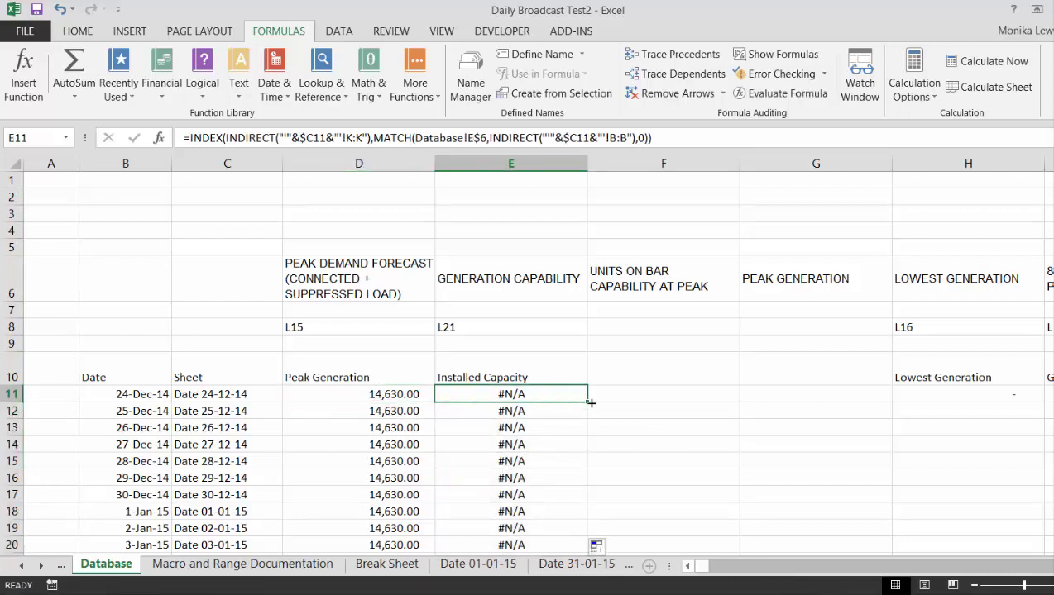
Examine which header and sheet name cells the formula in E11 refers to.
{"action": "key", "text": "Up"}
{"action": "key", "text": "Down"}
{"action": "key", "text": "F2"}
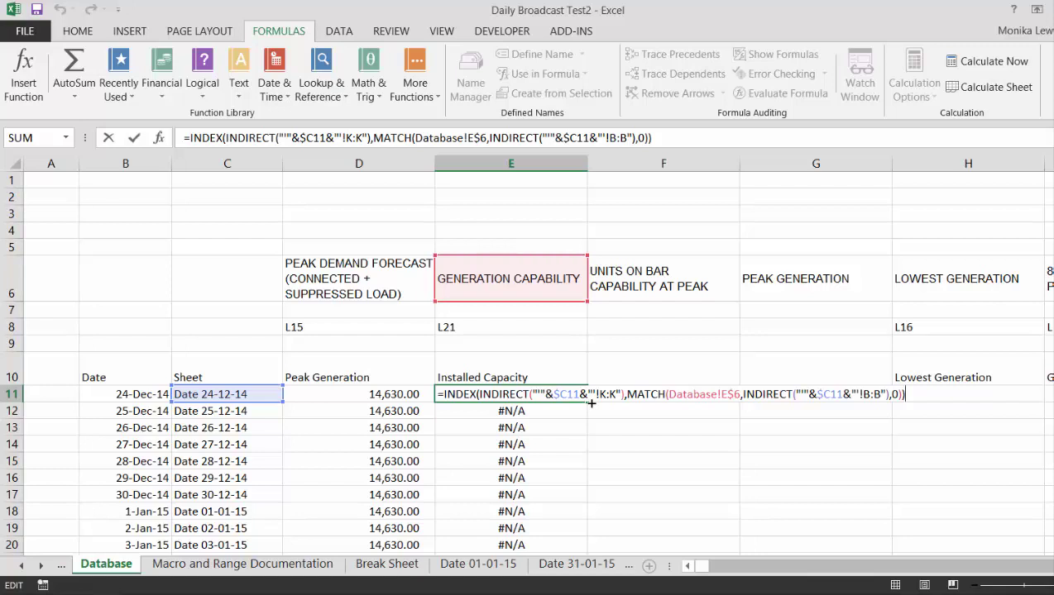
{"action": "key", "text": "Return"}
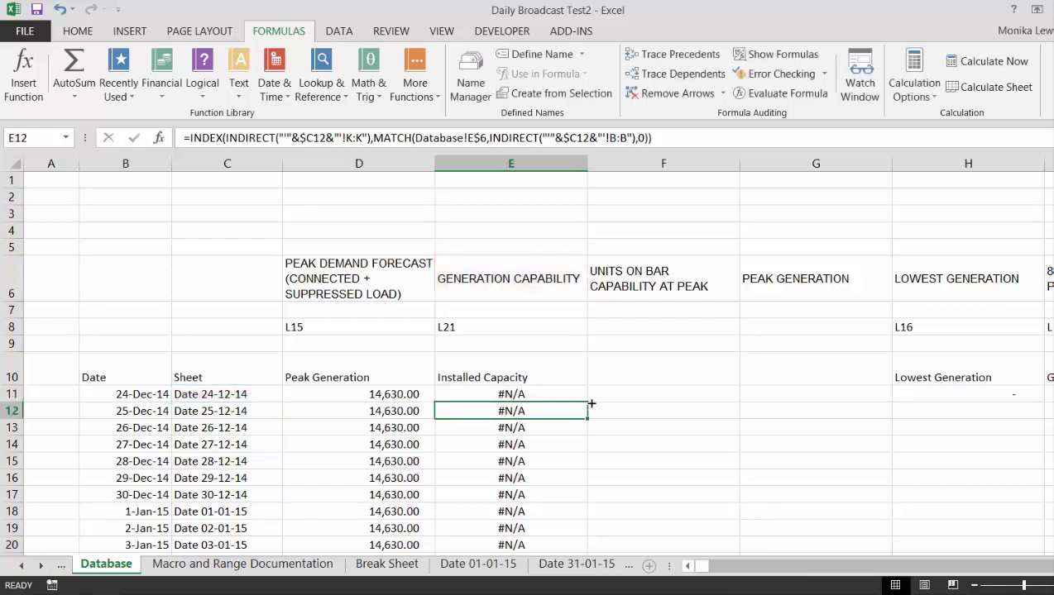
{"action": "left_click", "coordinate": [592, 594]}
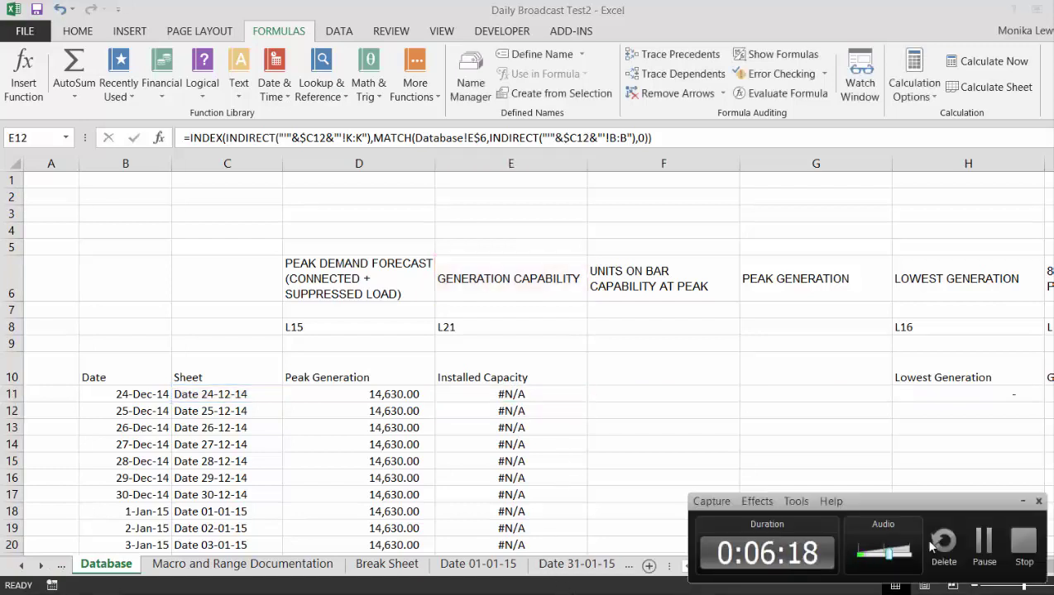
{"action": "left_click", "coordinate": [982, 546]}
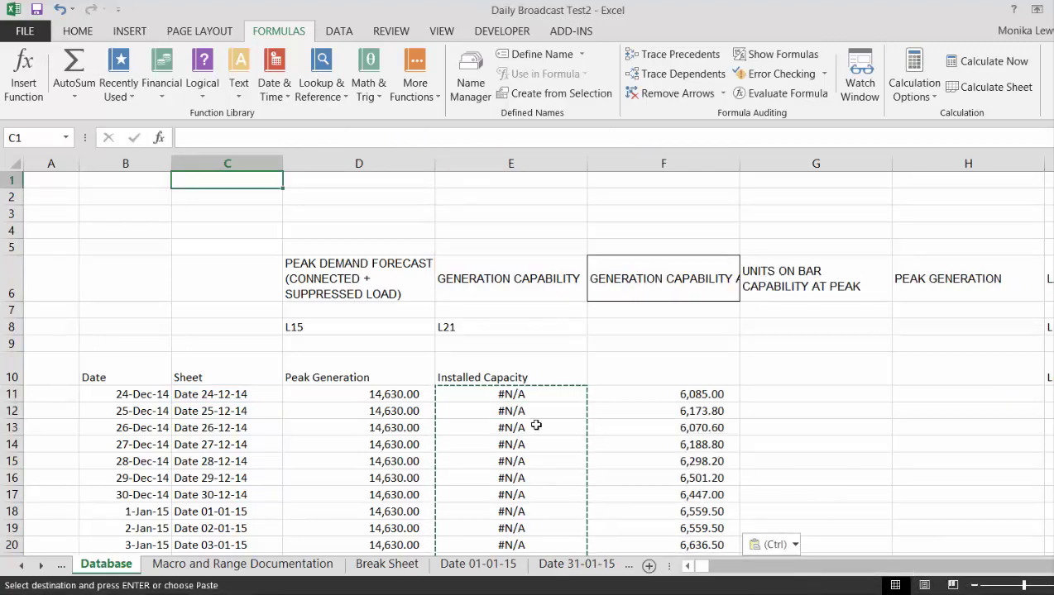
Compare the wording of the generation capability label in column B across the report sheets from Date 01-01-15 to Date 01-08-15.
{"action": "left_click", "coordinate": [536, 425]}
{"action": "key", "text": "Left"}
{"action": "key", "text": "Right"}
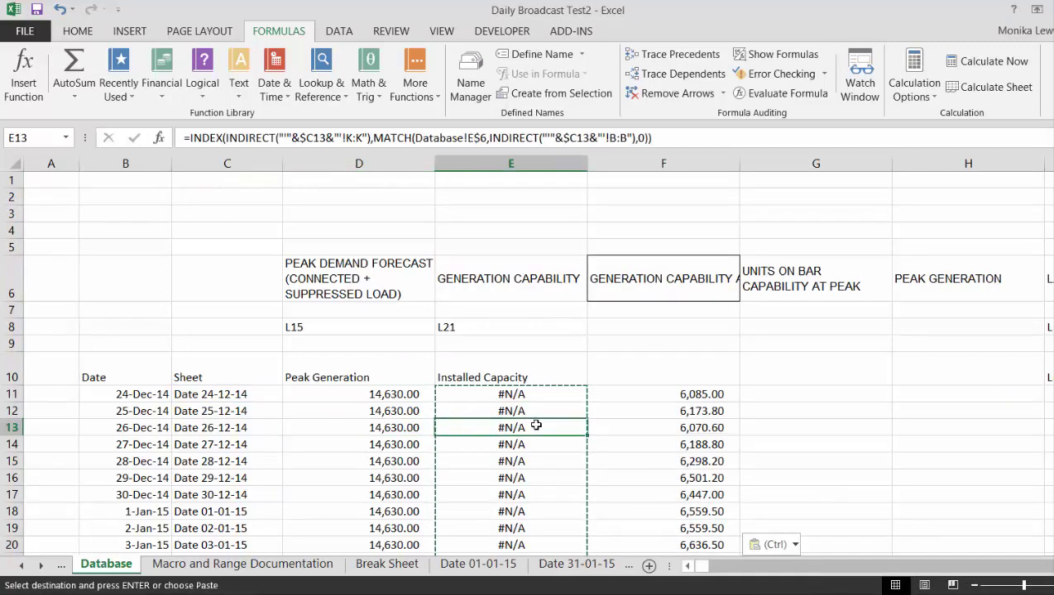
{"action": "key", "text": "ctrl+Page_Down"}
{"action": "key", "text": "ctrl+Page_Down"}
{"action": "key", "text": "ctrl+Page_Down"}
{"action": "key", "text": "ctrl+Page_Down"}
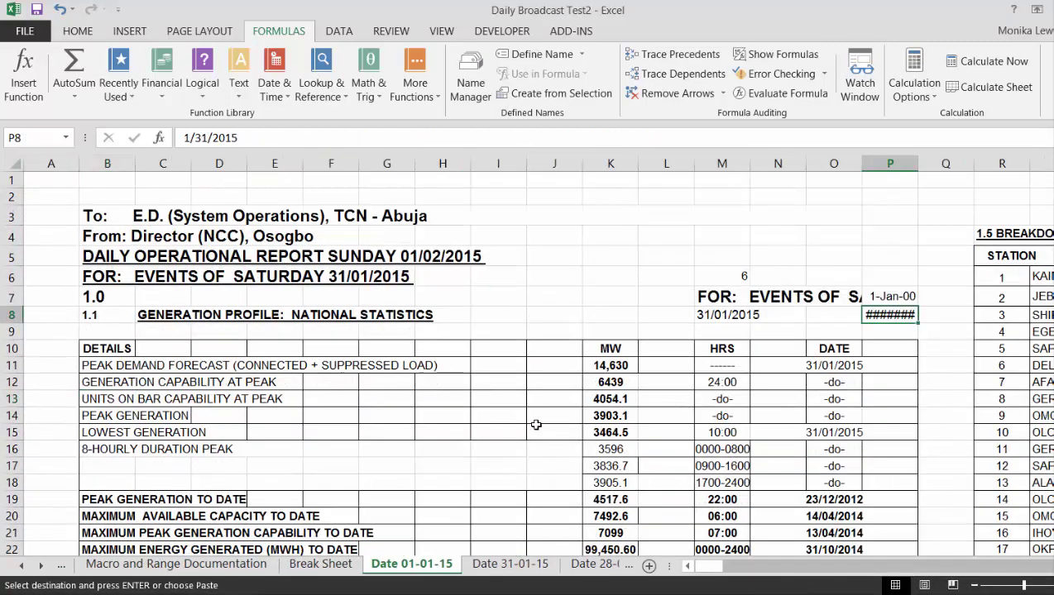
{"action": "key", "text": "ctrl+Page_Up"}
{"action": "key", "text": "ctrl+Page_Down"}
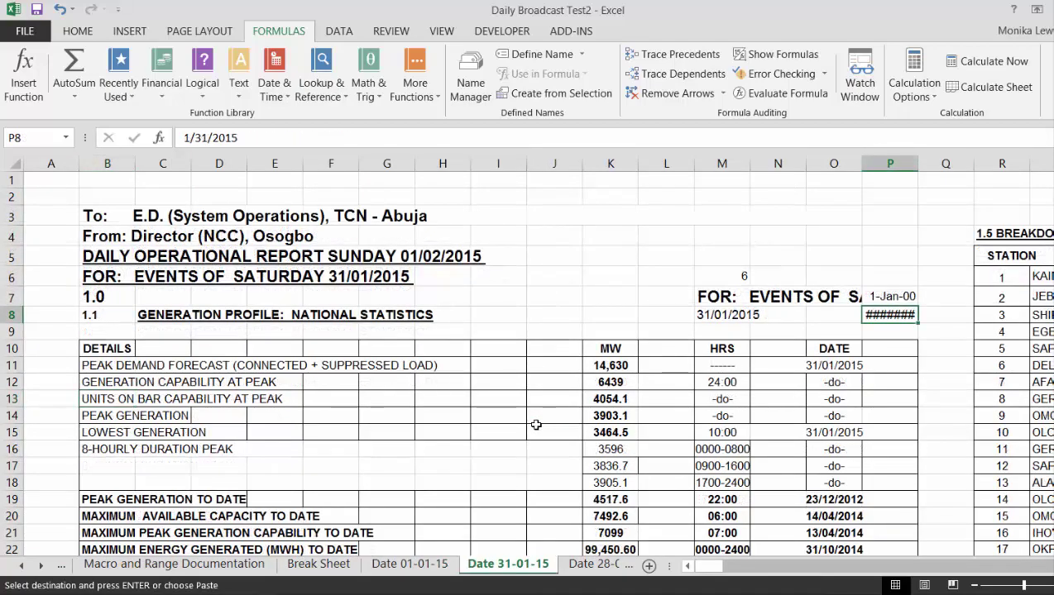
{"action": "key", "text": "ctrl+Page_Up"}
{"action": "key", "text": "ctrl+Page_Down"}
{"action": "key", "text": "ctrl+Page_Down"}
{"action": "key", "text": "ctrl+Page_Down"}
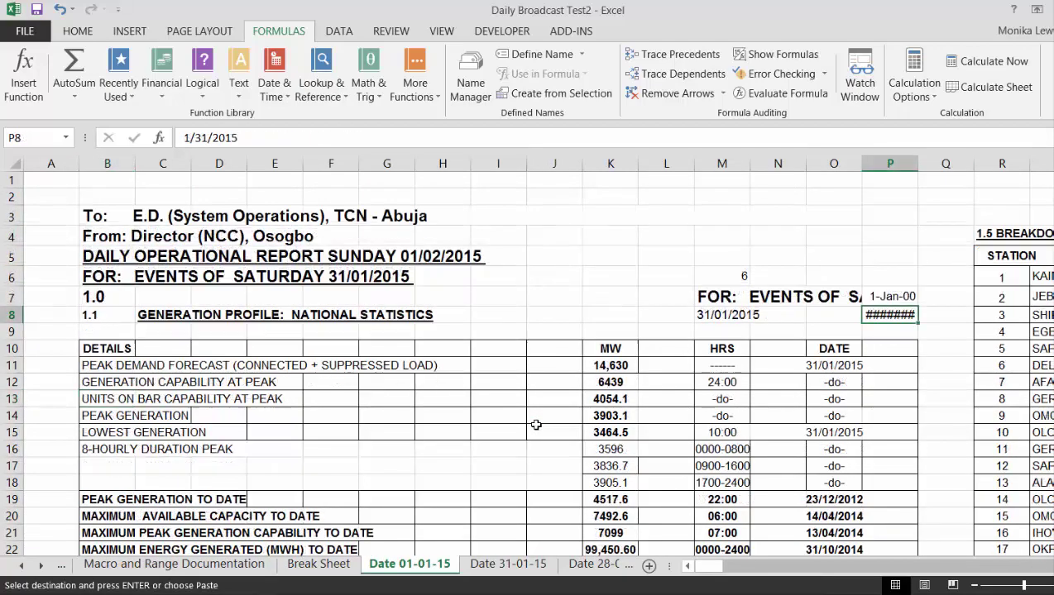
{"action": "key", "text": "ctrl+Page_Down"}
{"action": "key", "text": "ctrl+Page_Down"}
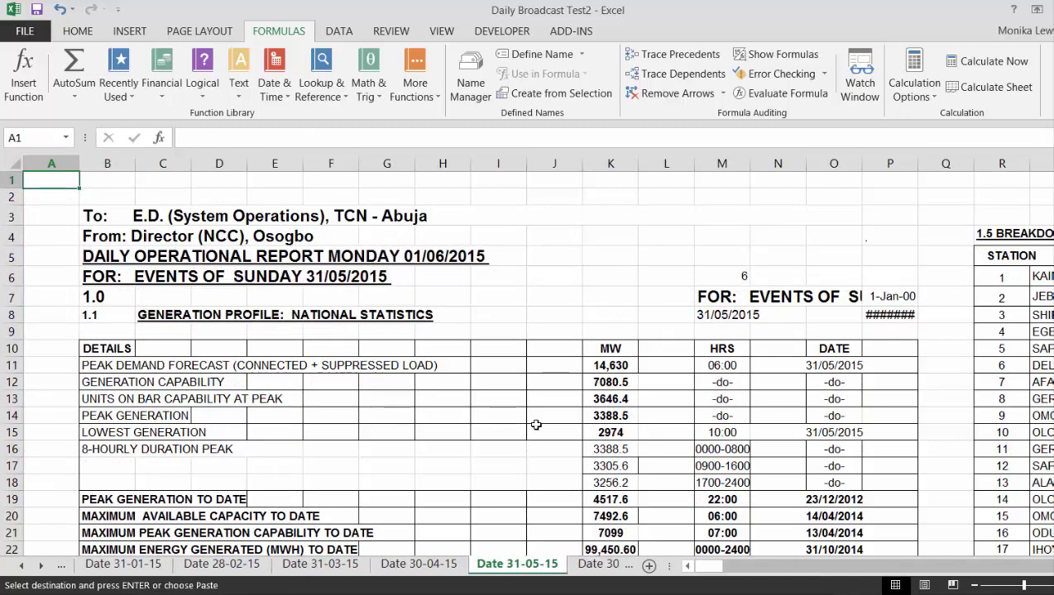
{"action": "key", "text": "ctrl+Page_Down"}
{"action": "key", "text": "ctrl+Page_Down"}
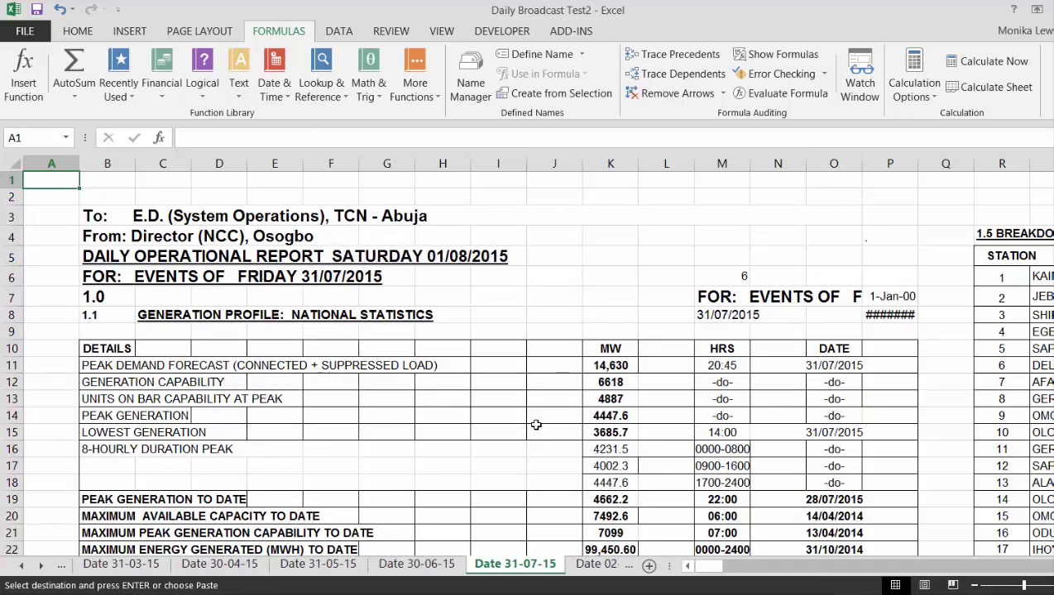
{"action": "key", "text": "ctrl+Page_Up"}
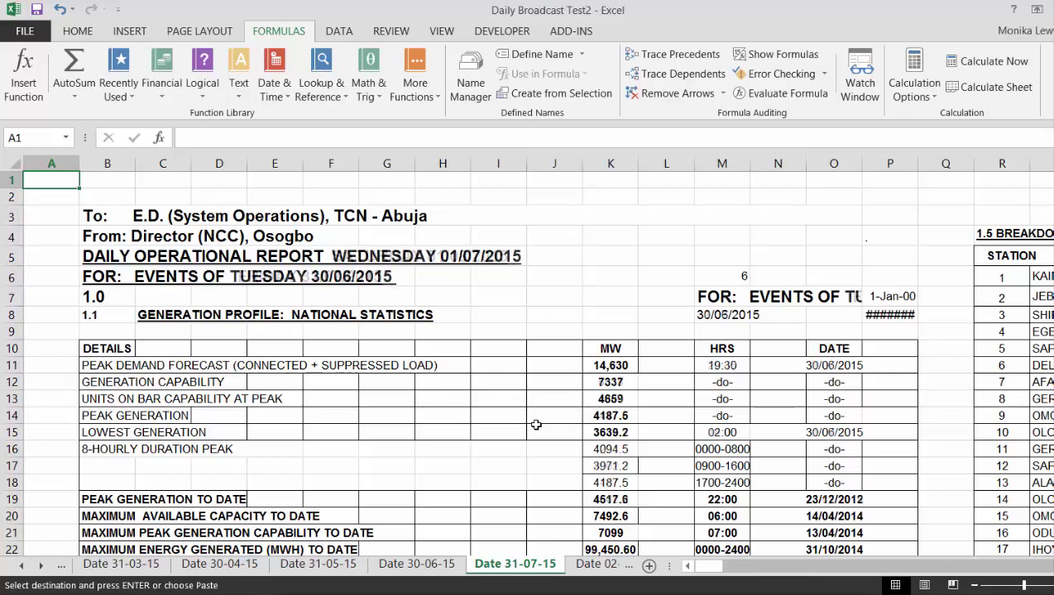
{"action": "key", "text": "ctrl+Page_Down"}
{"action": "key", "text": "ctrl+Page_Down"}
{"action": "key", "text": "ctrl+Page_Down"}
{"action": "key", "text": "ctrl+Page_Down"}
{"action": "key", "text": "ctrl+Page_Down"}
{"action": "key", "text": "ctrl+Page_Down"}
{"action": "key", "text": "ctrl+Page_Down"}
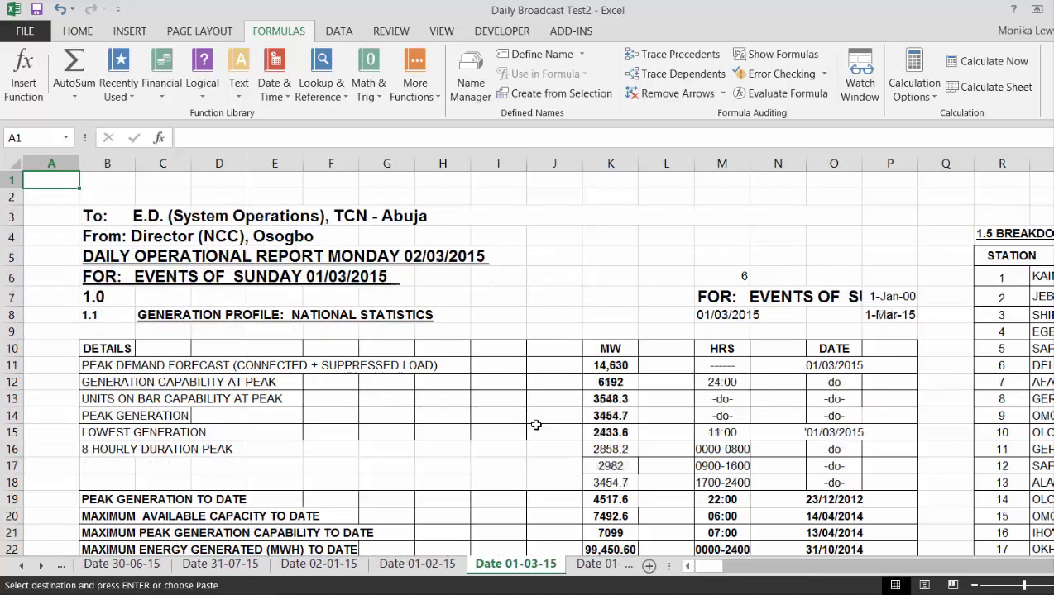
{"action": "key", "text": "ctrl+Page_Down"}
{"action": "key", "text": "ctrl+Page_Down"}
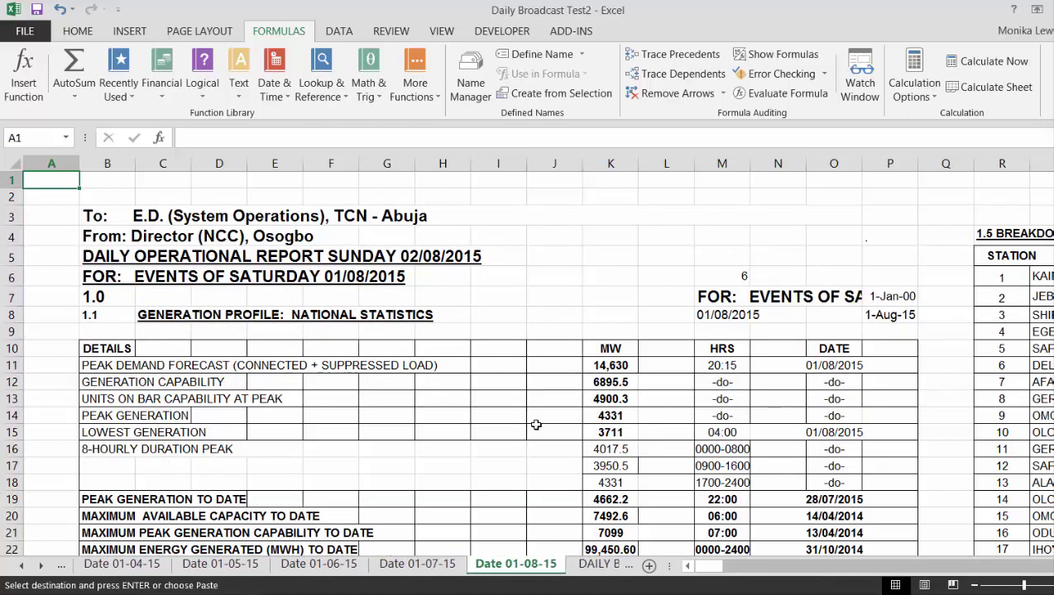
{"action": "key", "text": "ctrl+Page_Down"}
{"action": "key", "text": "ctrl+Page_Down"}
Look back through the daily report sheets' generation profile labels and return to the Database sheet.
{"action": "key", "text": "ctrl+Page_Up"}
{"action": "key", "text": "ctrl+Page_Up"}
{"action": "key", "text": "ctrl+Page_Up"}
{"action": "key", "text": "ctrl+Page_Up"}
{"action": "key", "text": "ctrl+Page_Up"}
{"action": "key", "text": "ctrl+Page_Up"}
{"action": "key", "text": "ctrl+Page_Up"}
{"action": "key", "text": "ctrl+Page_Up"}
{"action": "key", "text": "ctrl+Page_Up"}
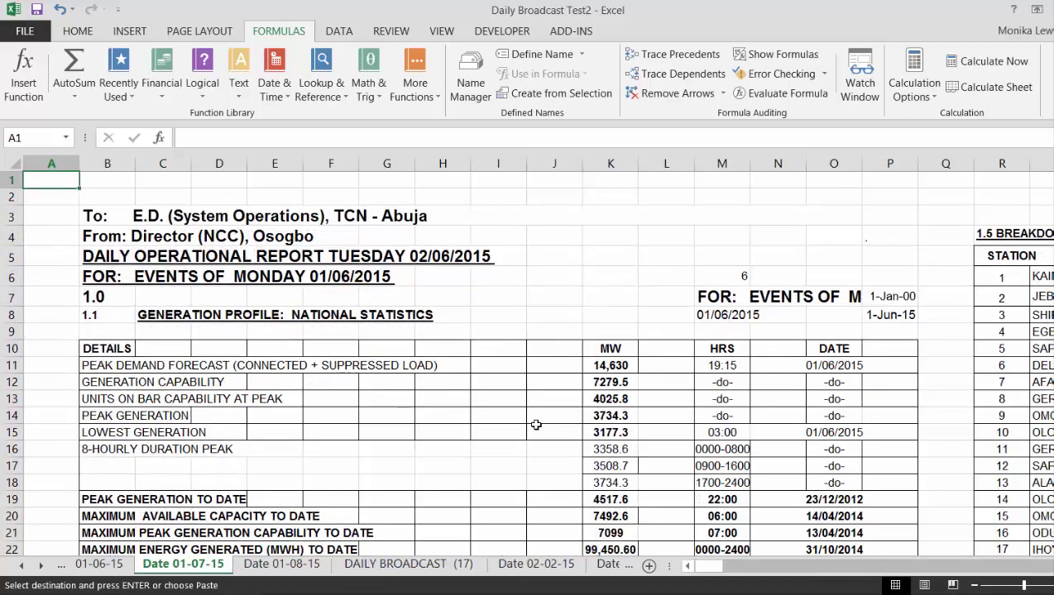
{"action": "key", "text": "ctrl+Page_Up"}
{"action": "key", "text": "ctrl+Page_Up"}
{"action": "key", "text": "ctrl+Page_Up"}
{"action": "key", "text": "ctrl+Page_Up"}
{"action": "key", "text": "ctrl+Page_Up"}
{"action": "key", "text": "ctrl+Page_Up"}
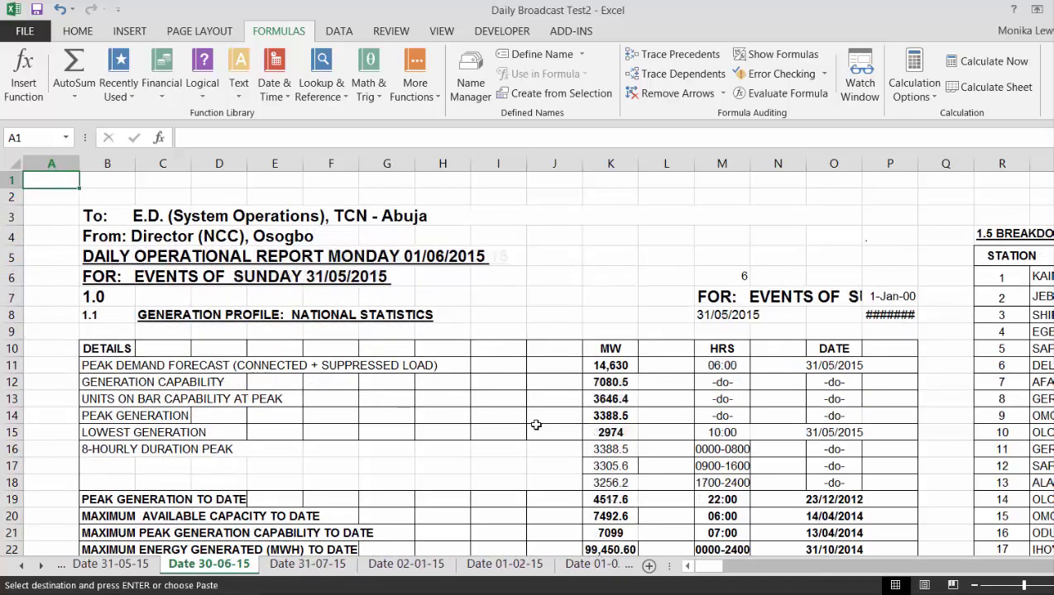
{"action": "key", "text": "ctrl+Page_Up"}
{"action": "key", "text": "ctrl+Page_Up"}
{"action": "key", "text": "ctrl+Page_Up"}
{"action": "key", "text": "ctrl+Page_Up"}
{"action": "key", "text": "ctrl+Page_Up"}
{"action": "key", "text": "ctrl+Page_Up"}
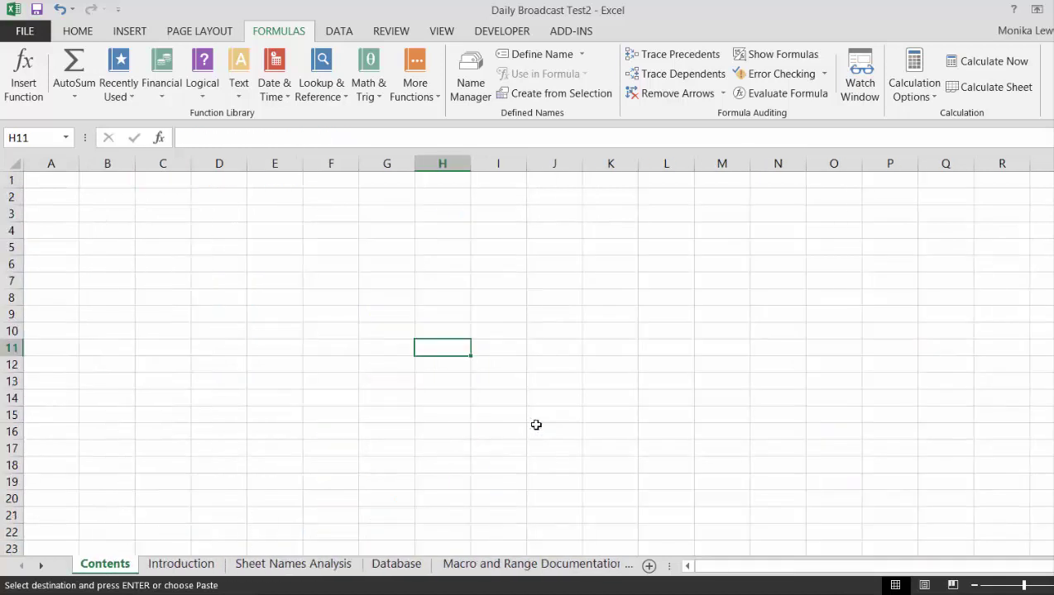
{"action": "key", "text": "ctrl+Page_Down"}
{"action": "key", "text": "ctrl+Page_Down"}
{"action": "key", "text": "ctrl+Page_Down"}
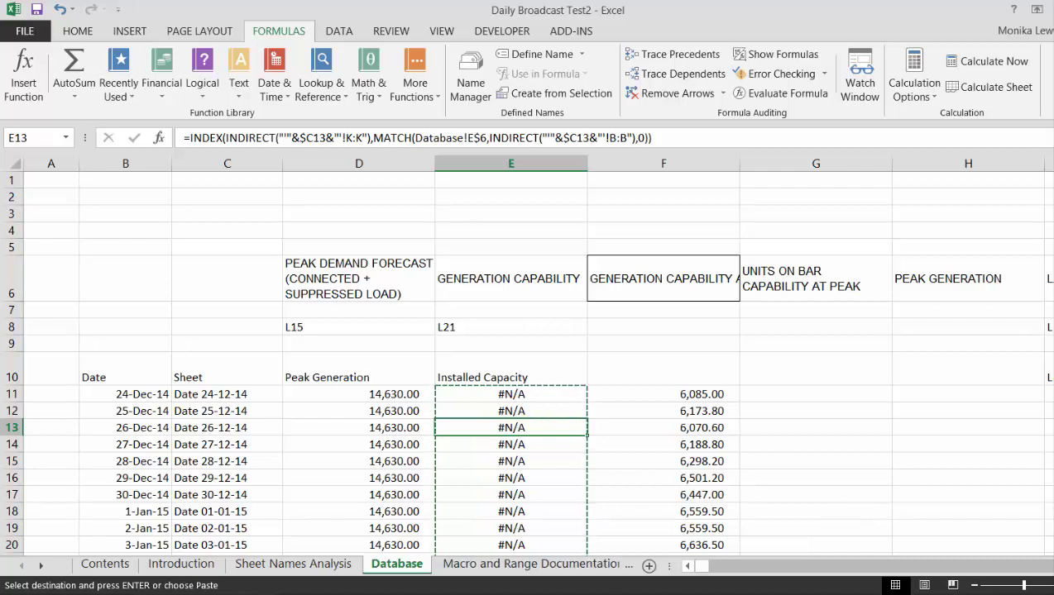
{"action": "key", "text": "alt+Tab"}
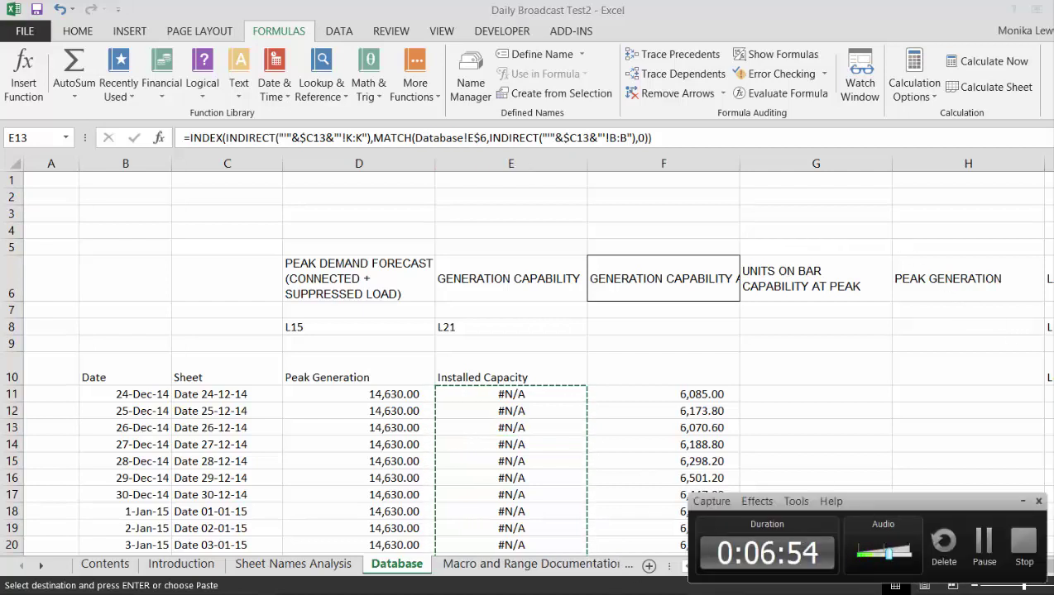